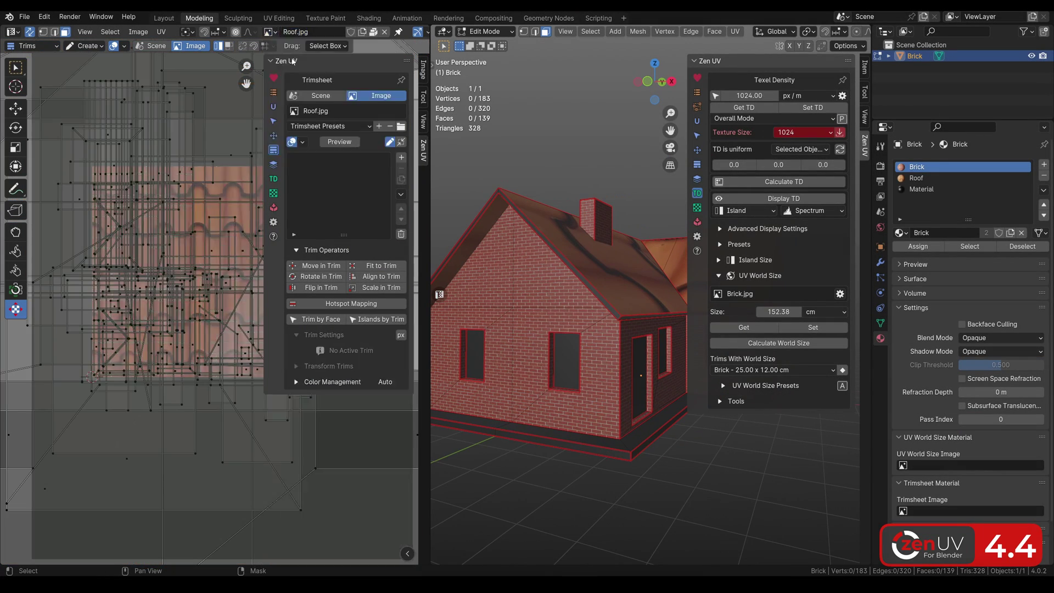
- Create a trim around one roof tile on the Roof.jpg texture and name it Roof
scroll(242, 201, "up", 6)
middle_click_drag(242, 201, 140, 240)
left_click_drag(72, 176, 203, 373)
double_click(339, 160)
type("Roof")
- Set the Roof trim's world size in centimetres, with 25 as the second dimension
left_click(364, 477)
left_click(363, 451)
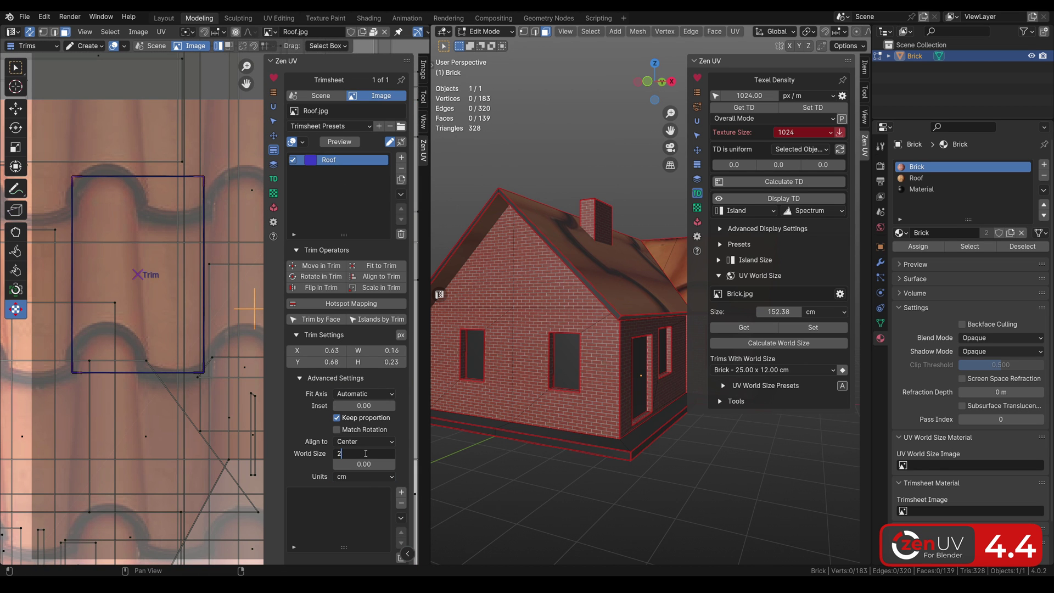
key("Return")
left_click(364, 463)
type("25")
key("Return")
- Select the house faces that use the Roof material and apply the trim's world size to their UVs
middle_click_drag(609, 296, 627, 361)
left_click(915, 178)
left_click(969, 246)
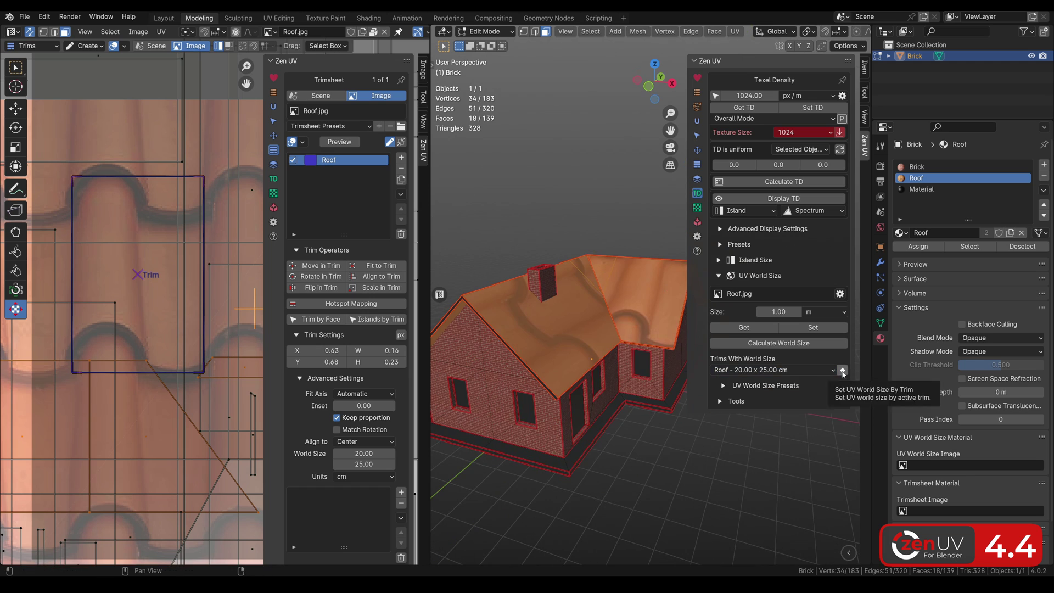
left_click(842, 370)
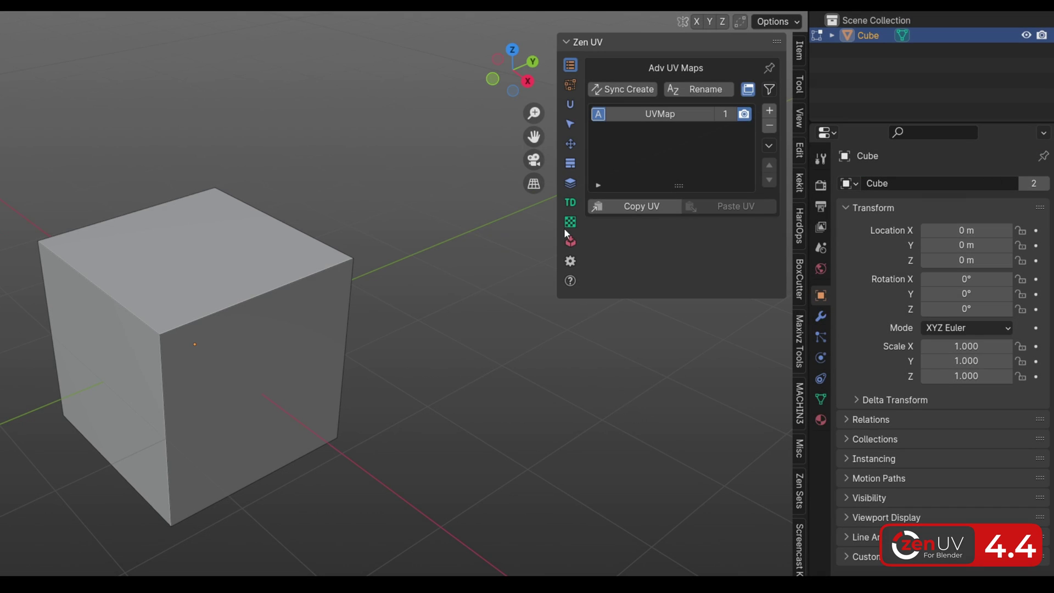
- Look through the Zen UV tool categories one after another, ending at UV Checker
left_click(571, 86)
left_click(570, 103)
left_click(570, 123)
left_click(570, 144)
left_click(571, 164)
left_click(571, 185)
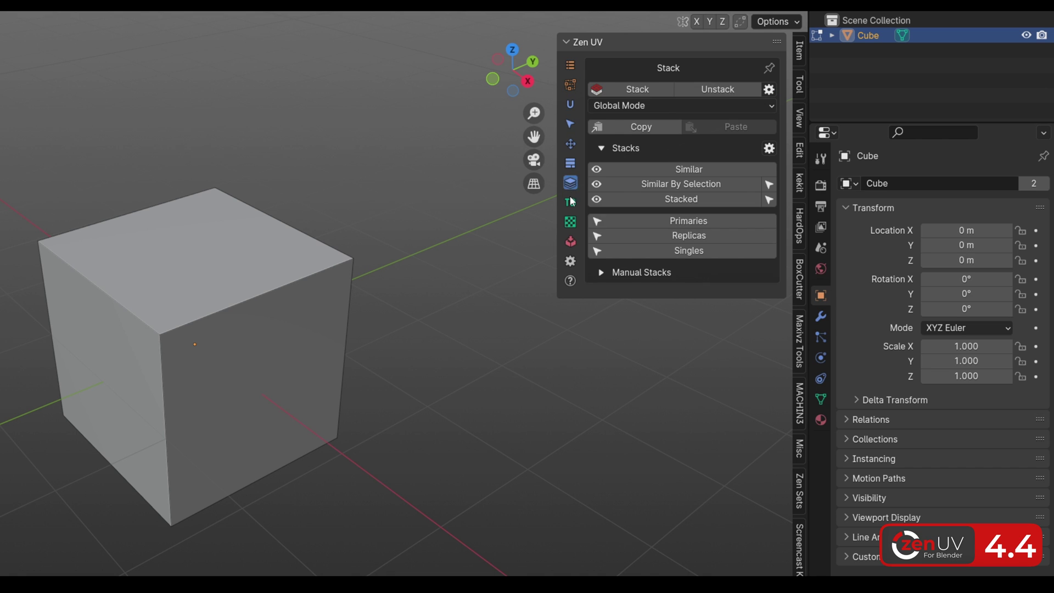
left_click(572, 203)
left_click(572, 222)
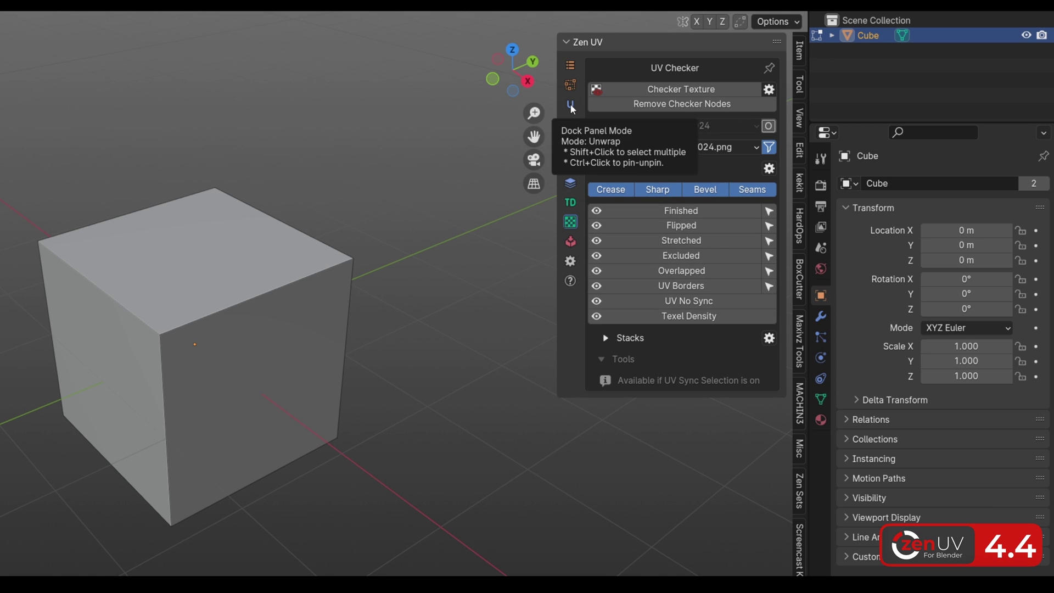
- Add the Zen Unwrap operator to the ZenUV Favourites under its default name
left_click(570, 106)
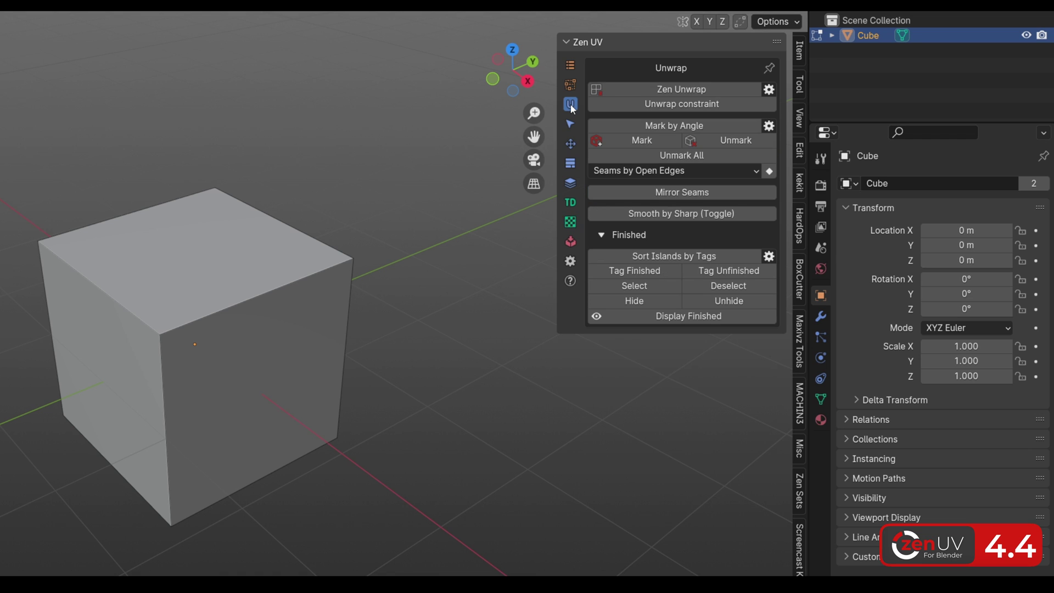
right_click(661, 90)
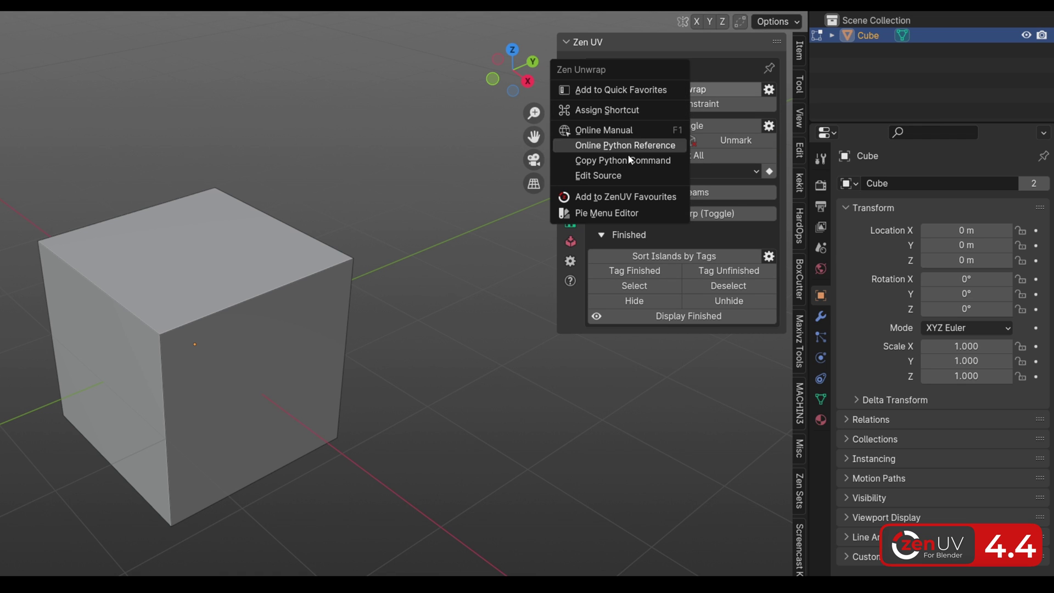
left_click(627, 195)
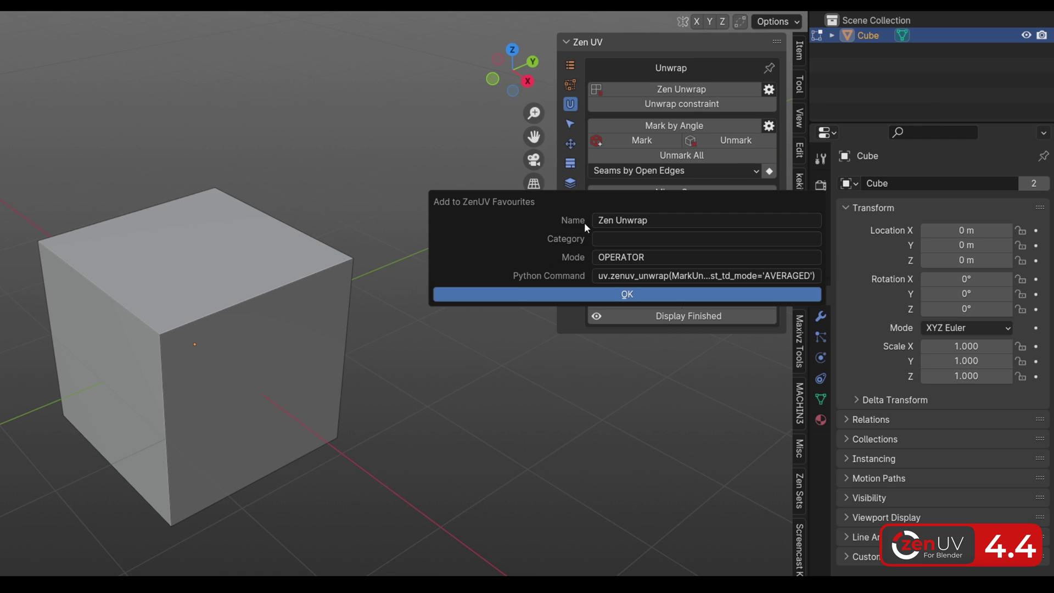
left_click(611, 293)
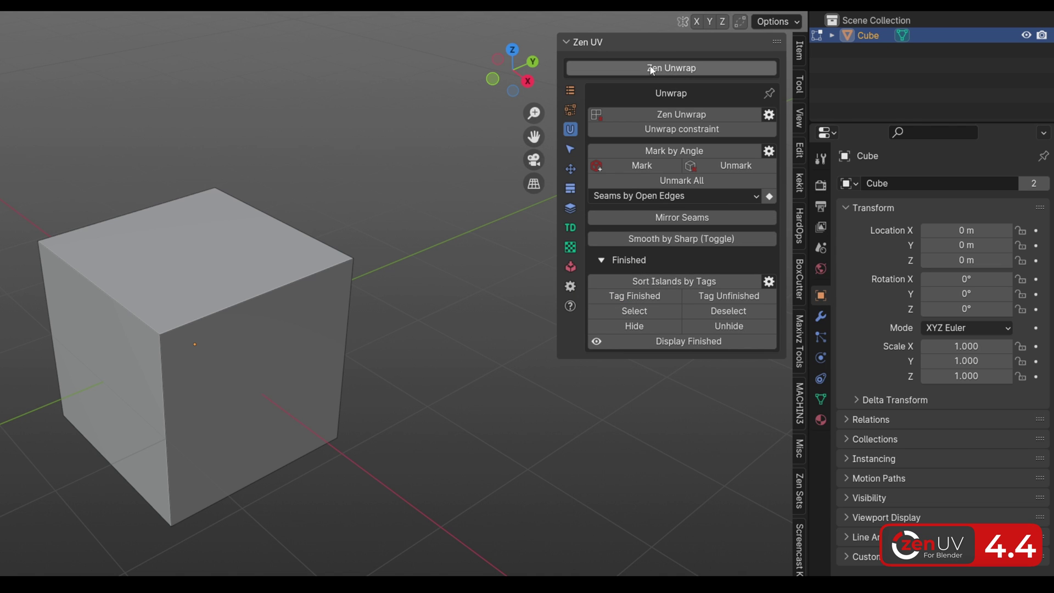
- Add the Checker Texture operator from the UV Checker tools to the ZenUV Favourites
left_click(571, 247)
right_click(656, 115)
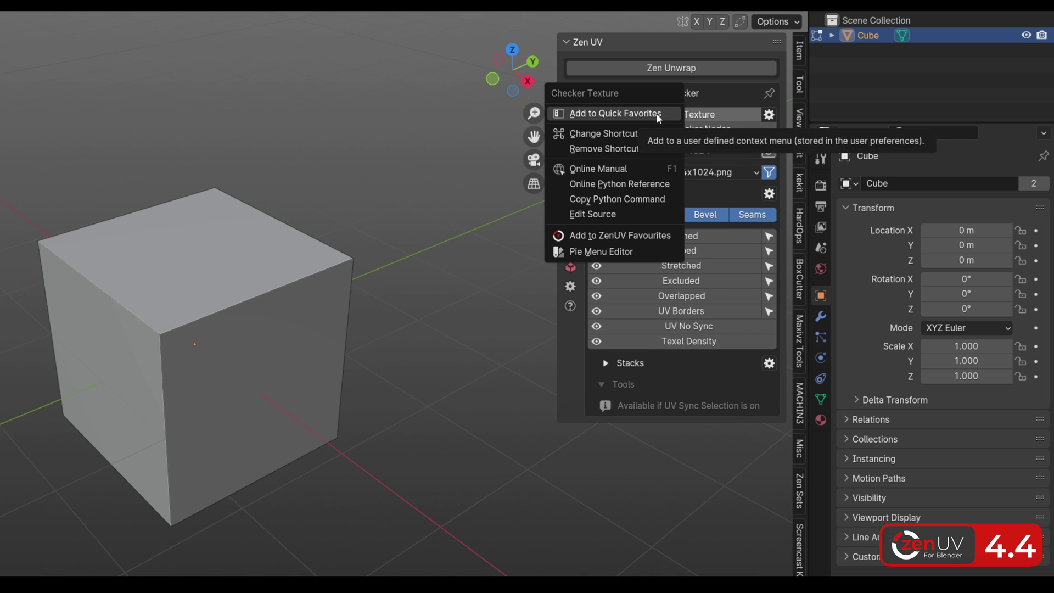
left_click(631, 236)
left_click(628, 336)
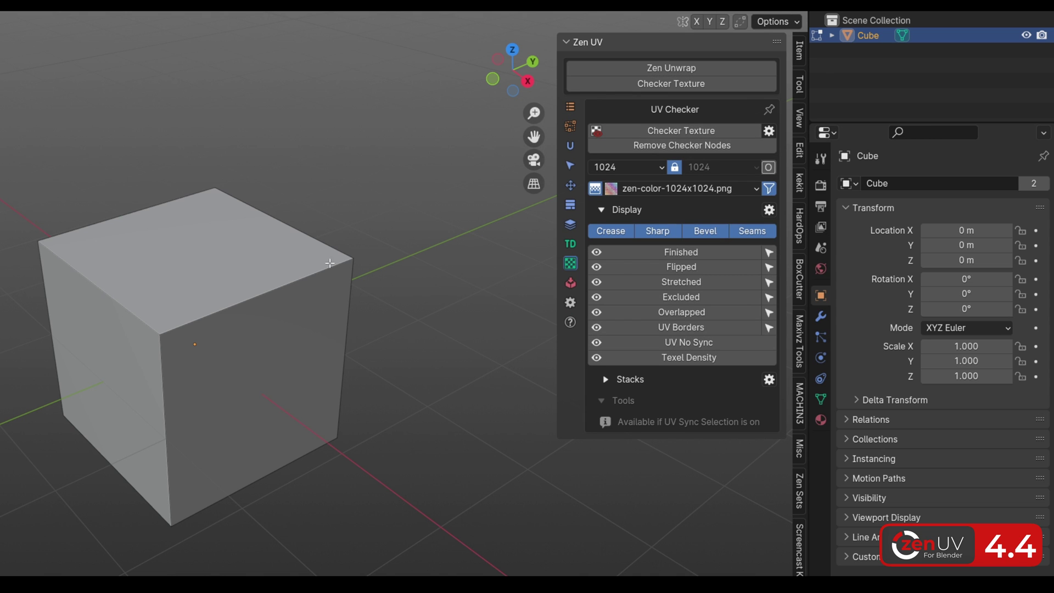
- Enter Edit Mode on the cube, apply the checker texture from the favourites and clear the selection
key("Tab")
left_click(617, 84)
key("alt+a")
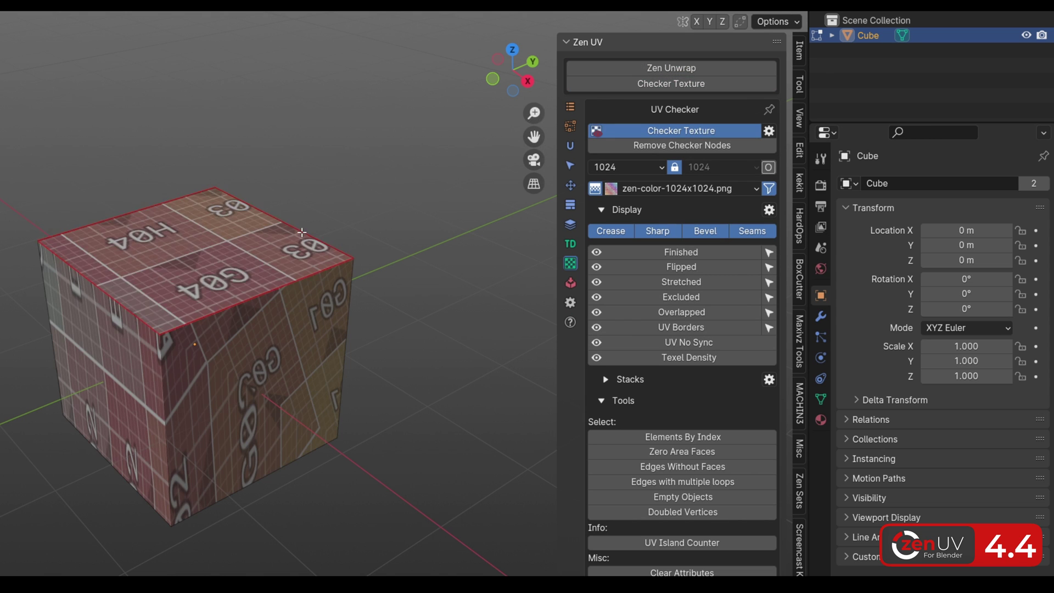
- Run Zen Unwrap on the cube from the favourites, repeat it with everything selected and clear the selection
left_click(259, 341)
left_click(652, 69)
key("alt+a")
middle_click_drag(372, 214, 132, 206)
key("a")
left_click(626, 71)
key("alt+a")
middle_click_drag(435, 146, 384, 187, "shift")
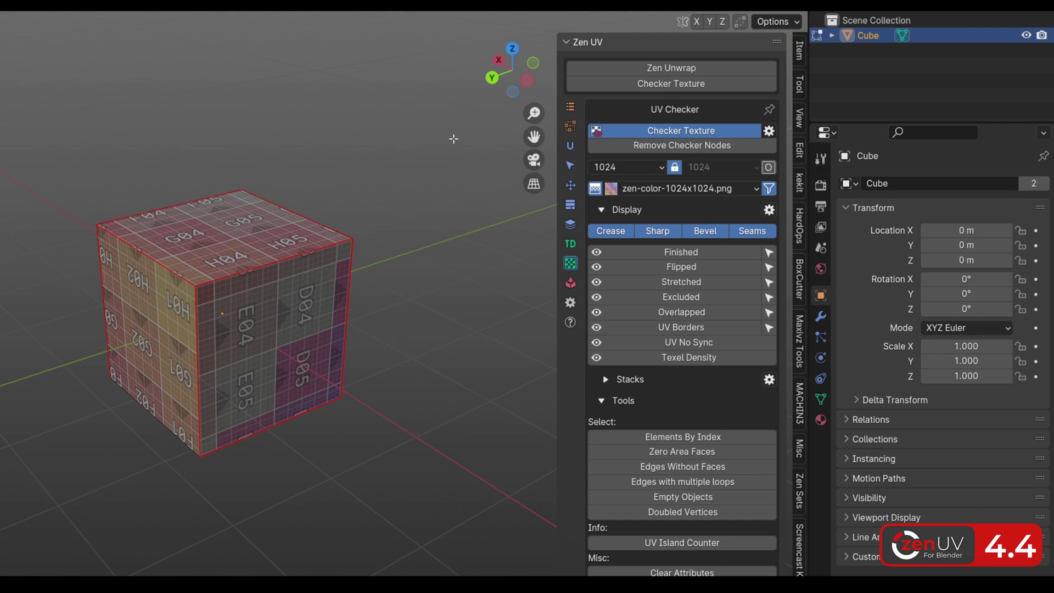
- Set the Favourites display to Tab in the Zen UV preferences and view the favourites tab
left_click(570, 303)
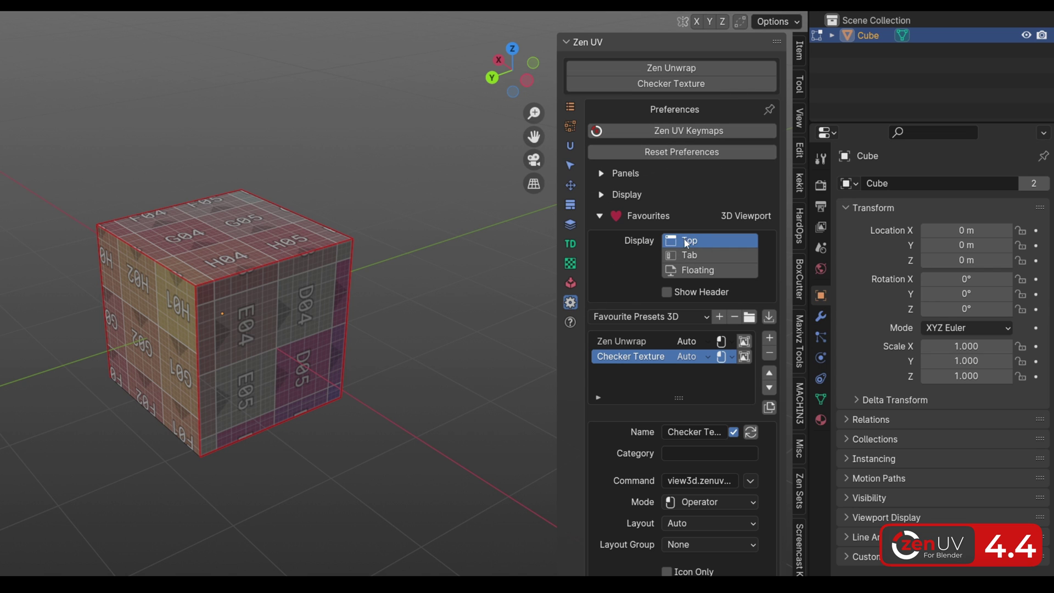
left_click(690, 254)
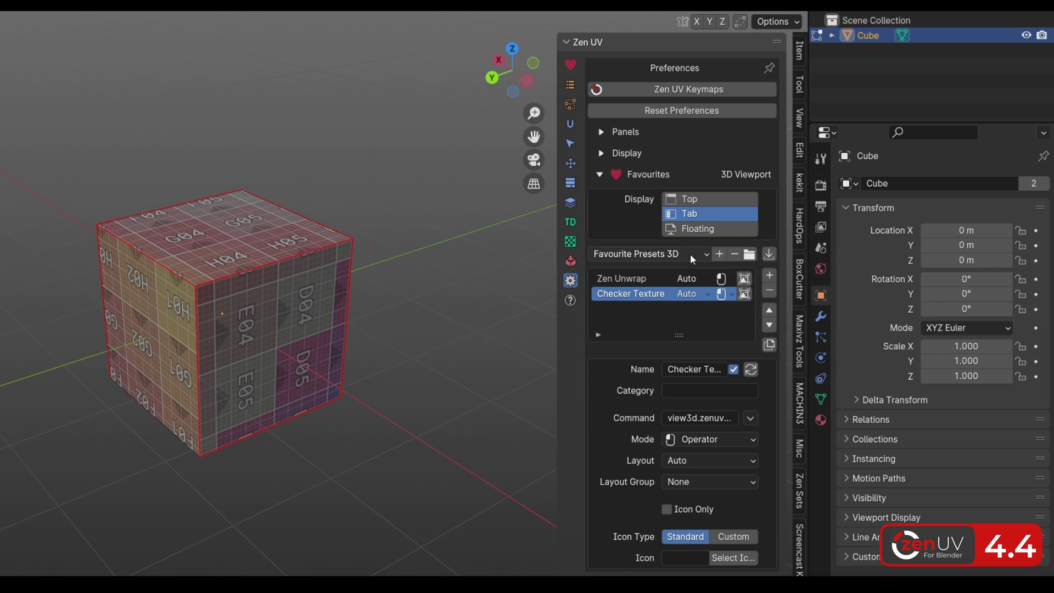
left_click(570, 66)
left_click(571, 86)
left_click(571, 66)
- Set the Favourites display to Floating in the Zen UV preferences
left_click(571, 260)
left_click(570, 281)
left_click(697, 229)
- Place the floating Favourites panel above the Zen UV panel and expand both panels
left_click_drag(776, 573, 767, 51)
left_click(768, 50)
left_click(767, 54)
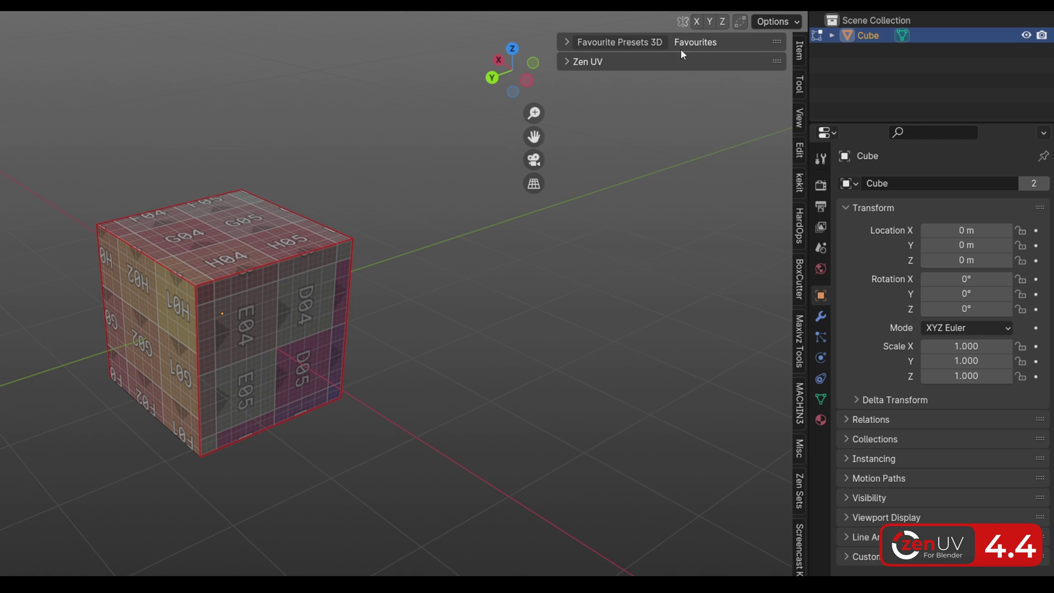
left_click(566, 42)
left_click(566, 111)
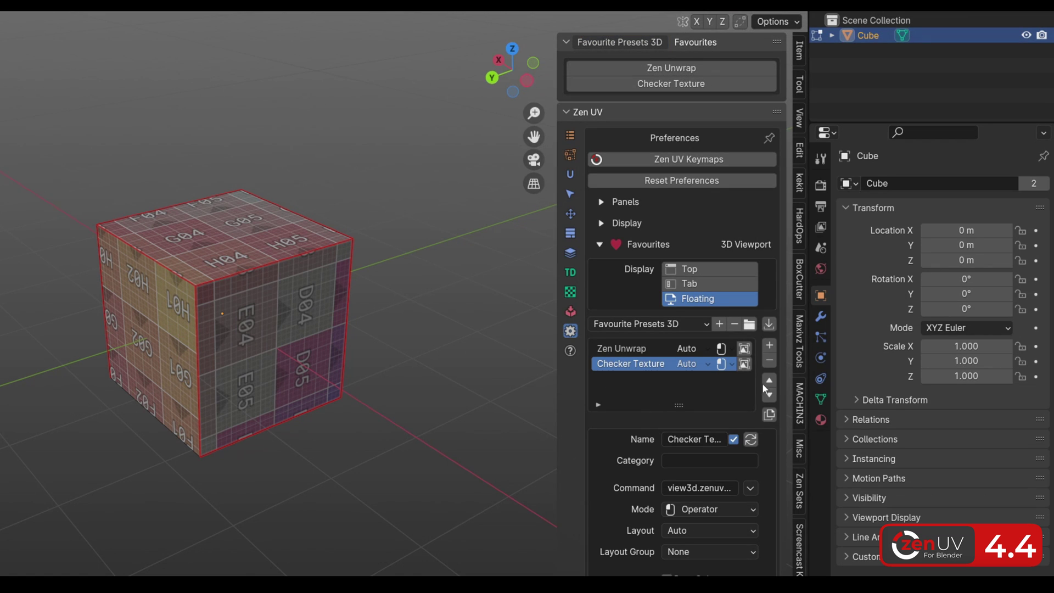
- Save the current 3D favourites as a new preset named 1
left_click(720, 323)
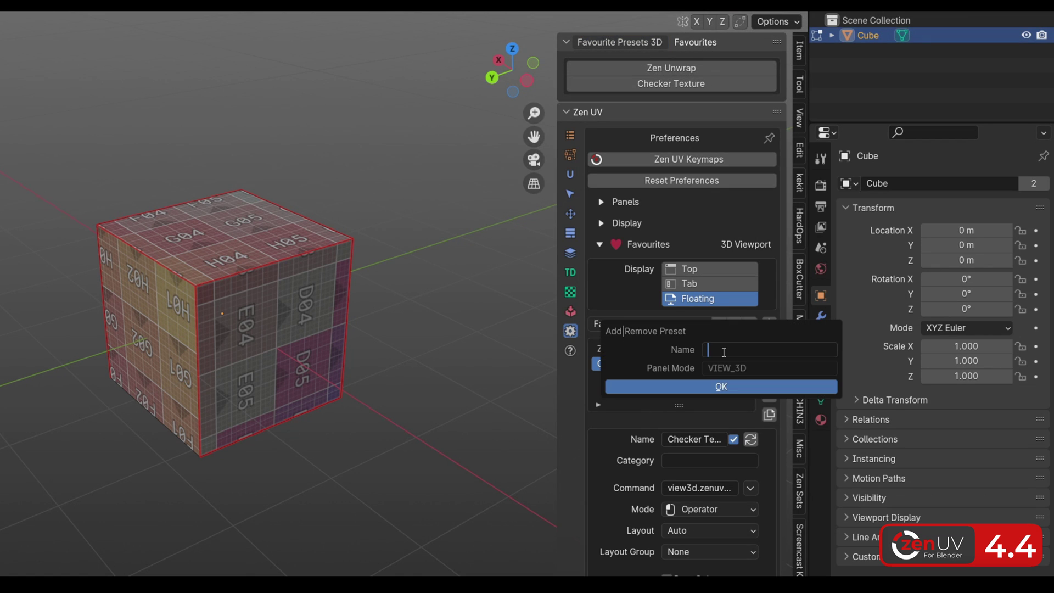
type("1")
left_click(715, 387)
- Remove Checker Texture and Zen Unwrap from the favourites list and add the Select Islands operator
left_click(769, 361)
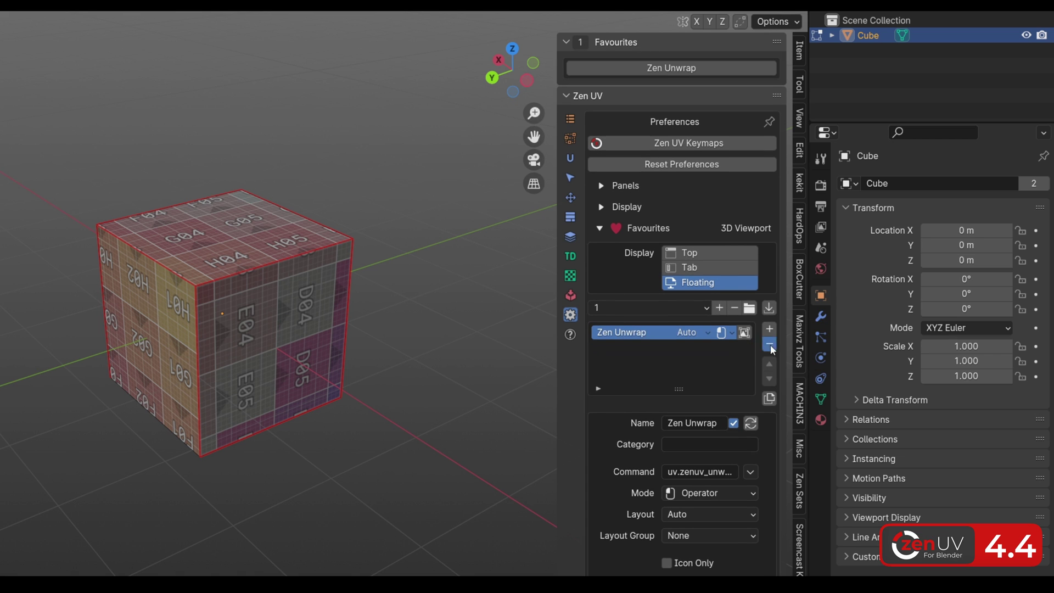
left_click(769, 345)
left_click(570, 143)
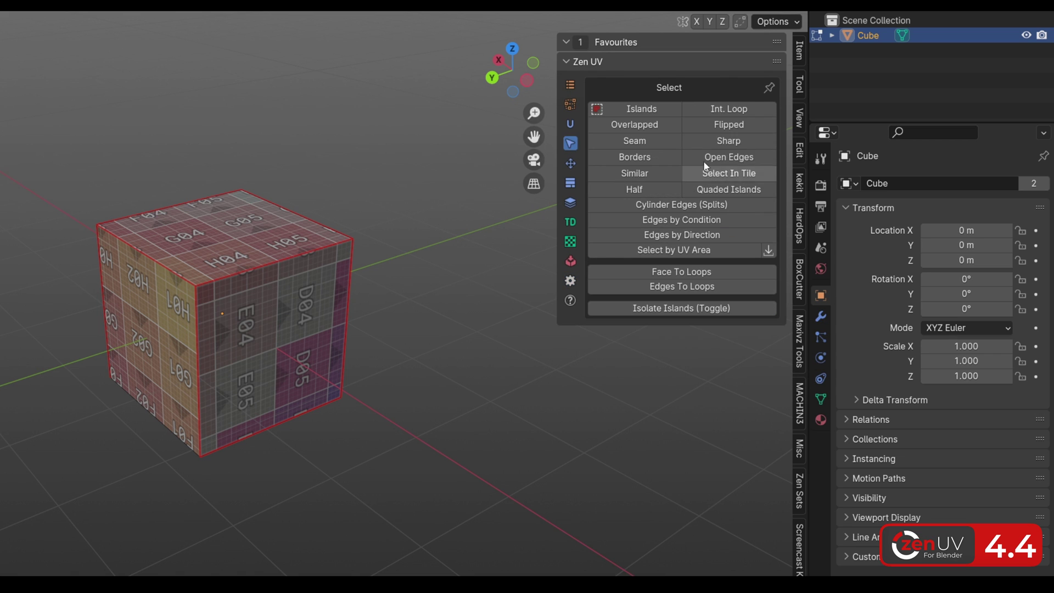
right_click(637, 109)
left_click(587, 236)
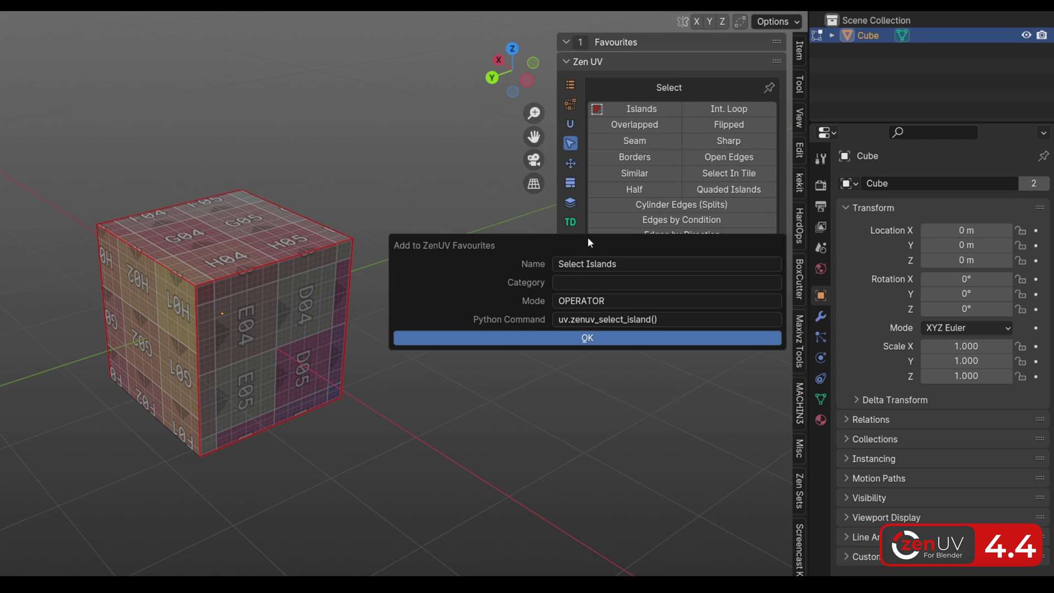
left_click(590, 337)
- Save the favourites list containing Select Islands as a new preset named 2
left_click(571, 316)
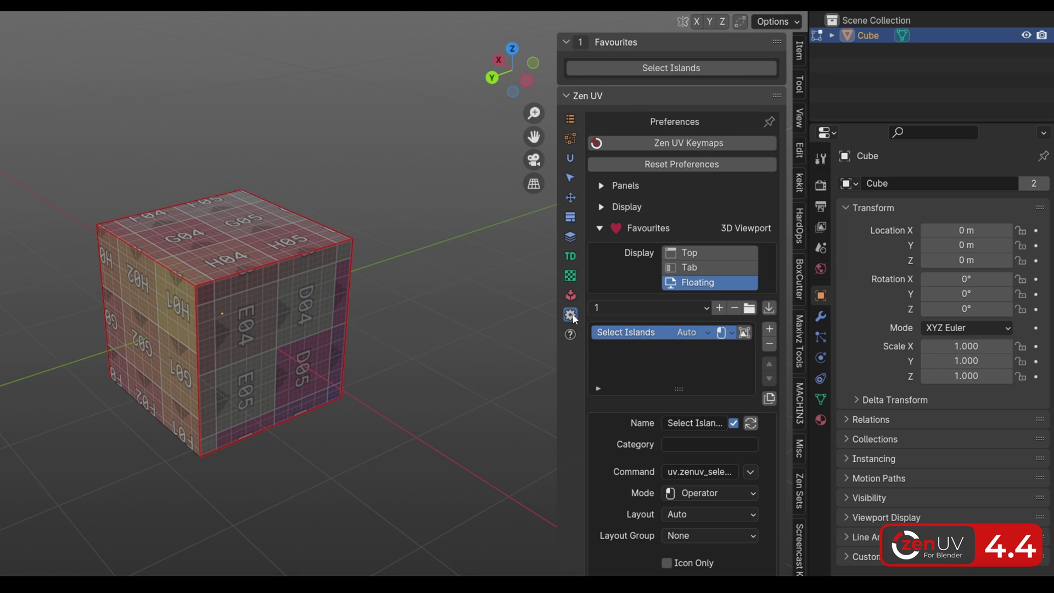
left_click(719, 308)
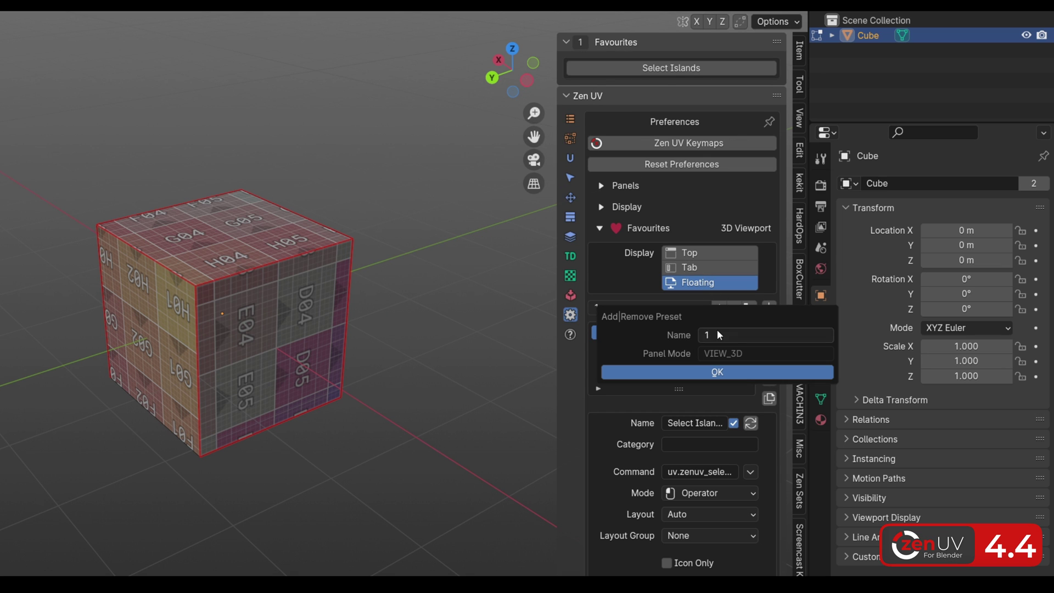
type("2")
left_click(722, 372)
- Switch the floating Favourites panel to preset 1 and back to preset 2
left_click(581, 42)
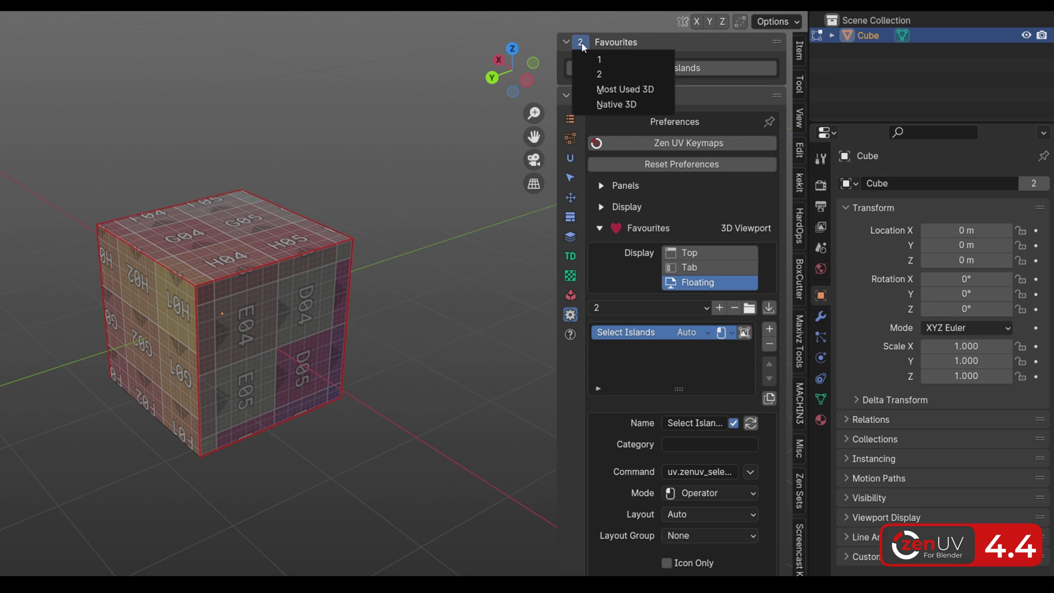
left_click(598, 59)
left_click(584, 123)
left_click(580, 42)
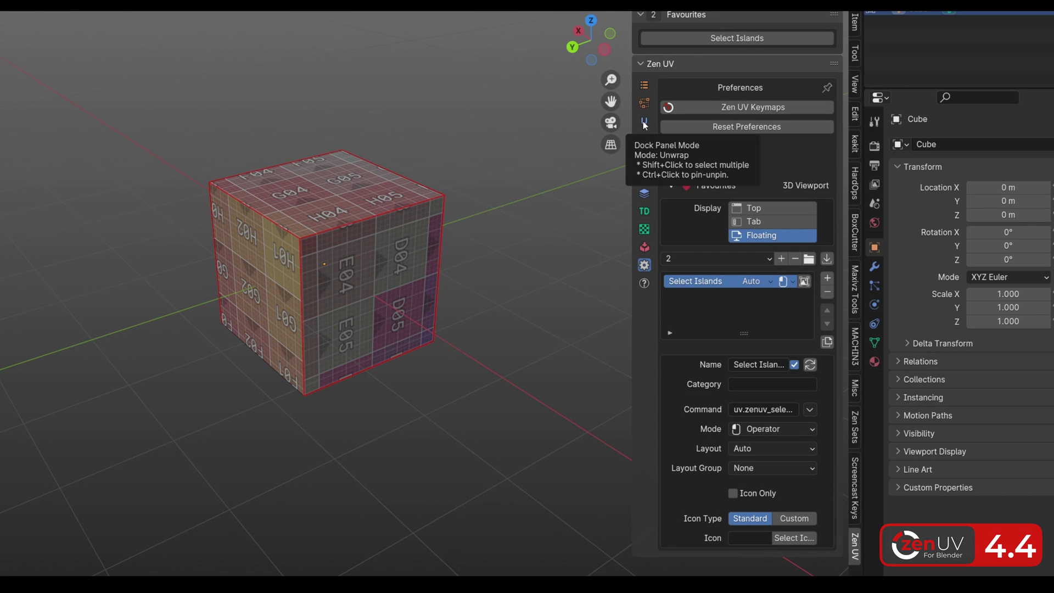
- Add the Finished section of the Unwrap tools to the ZenUV Favourites as a panel
left_click(644, 125)
right_click(689, 239)
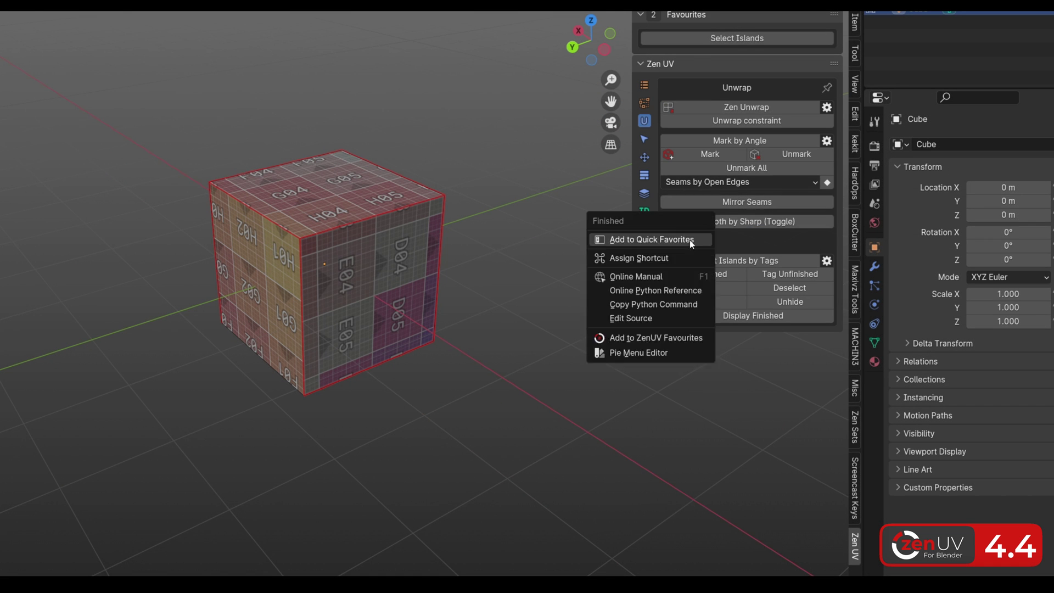
left_click(673, 338)
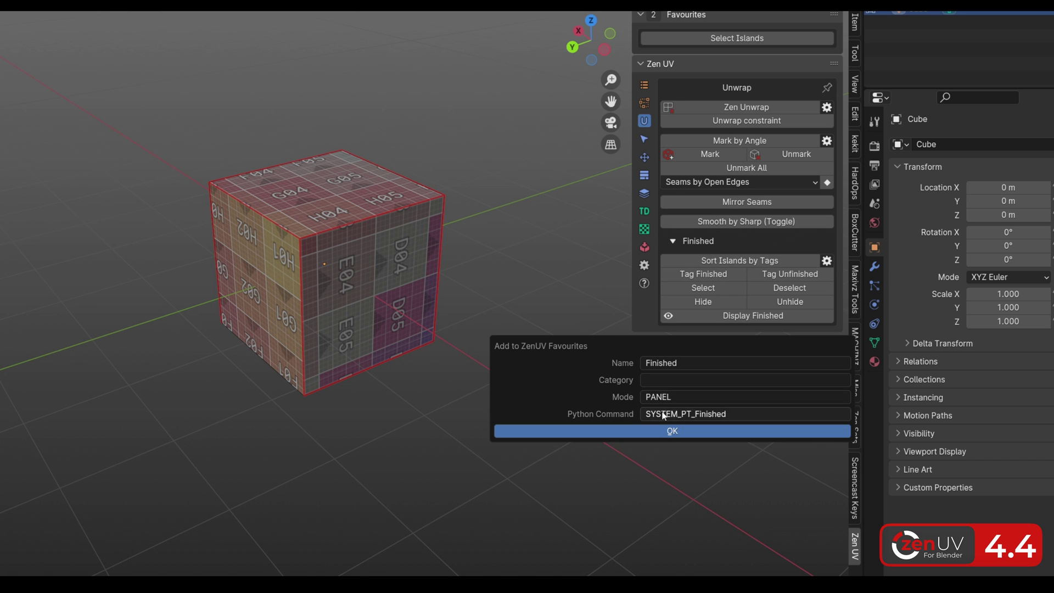
left_click(675, 438)
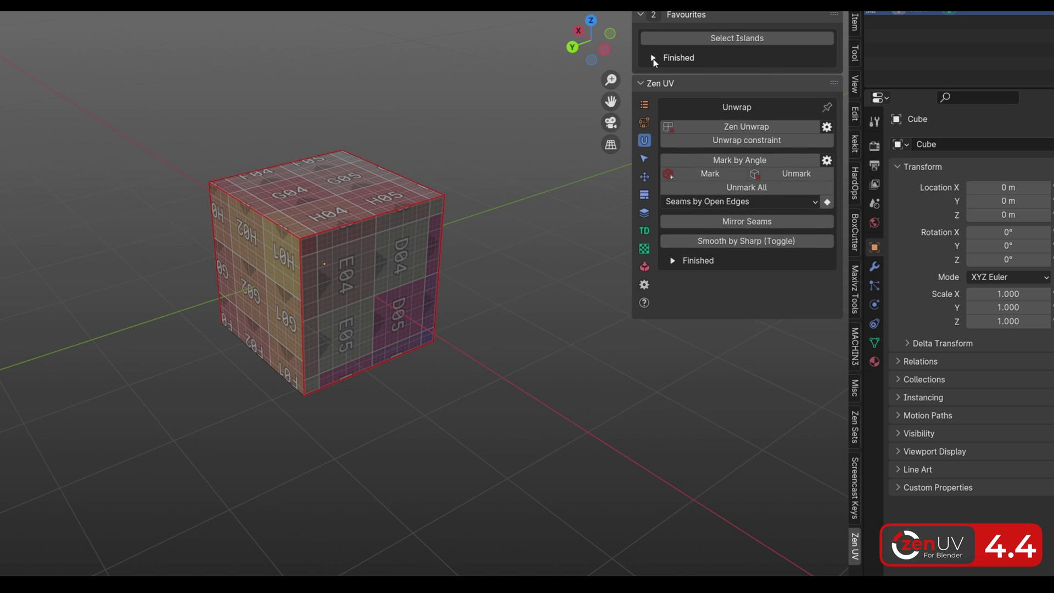
- Add a new favourites item in Property mode and assign it the Unfinished Color property
left_click(645, 360)
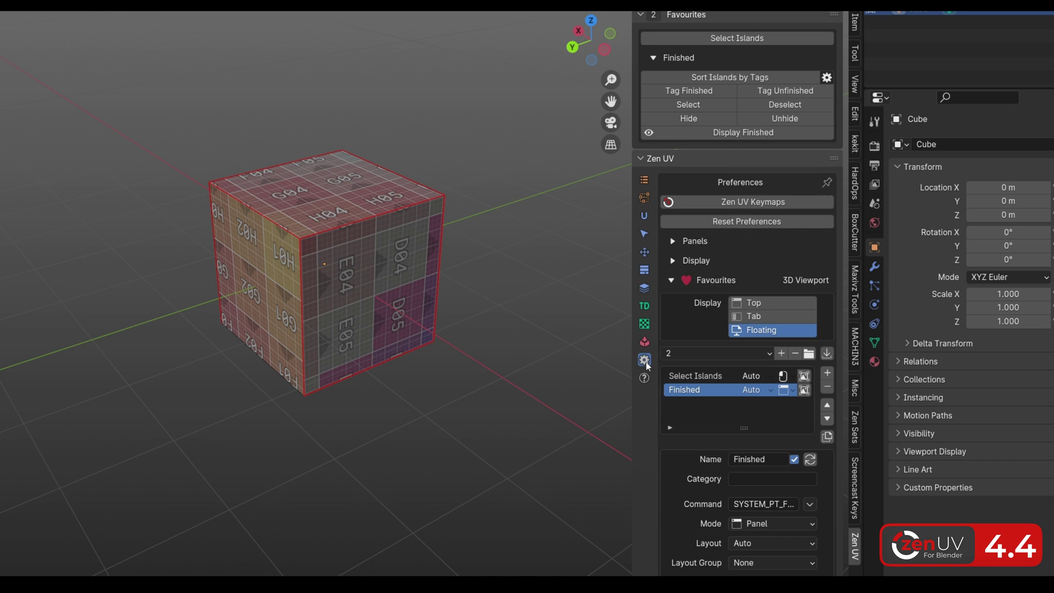
left_click(827, 373)
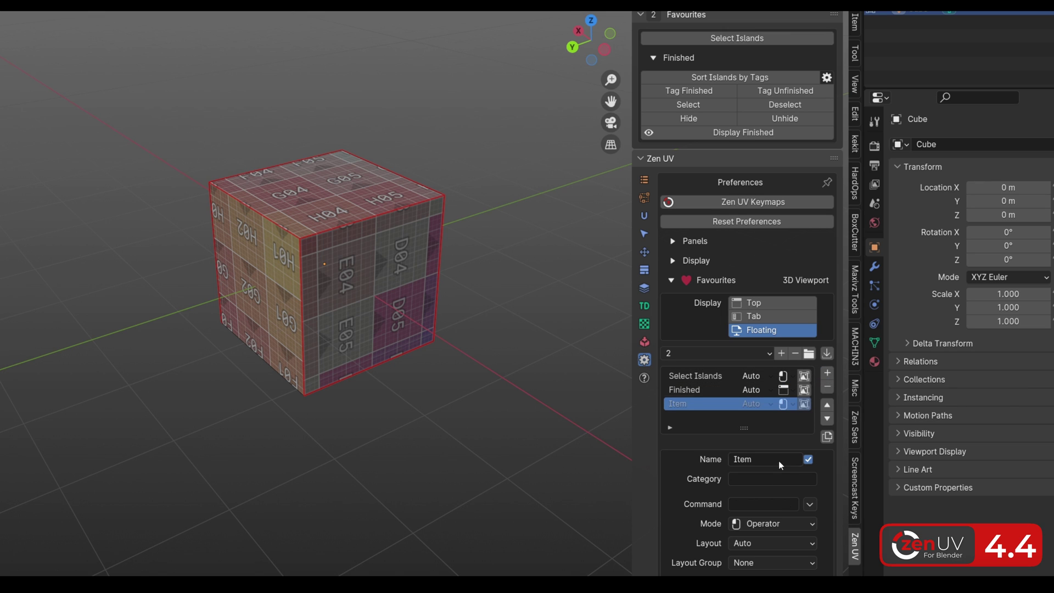
left_click(774, 524)
left_click(772, 569)
left_click(810, 503)
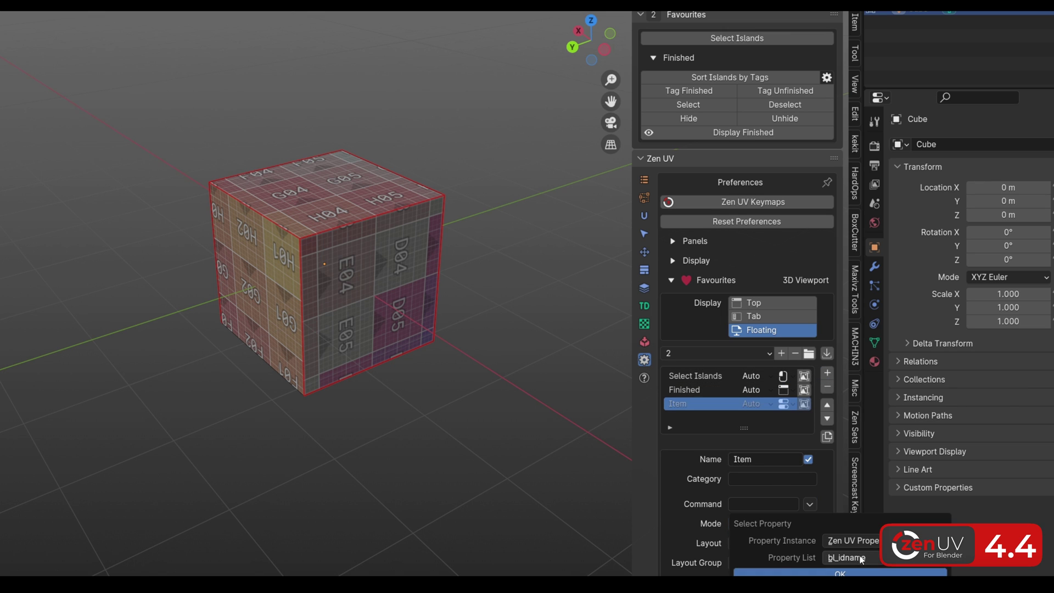
left_click(858, 558)
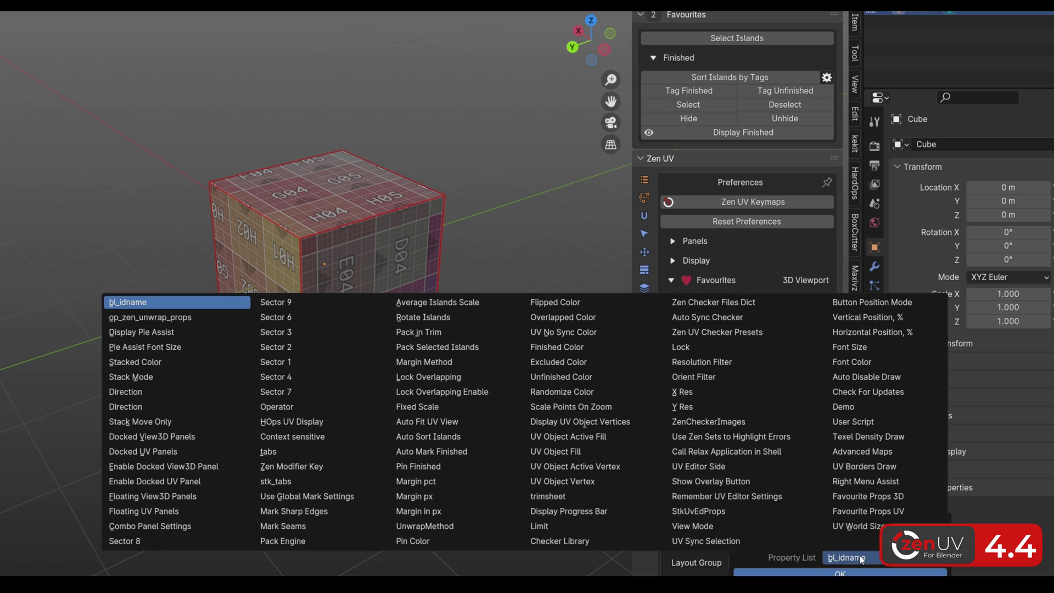
left_click(557, 384)
left_click(814, 573)
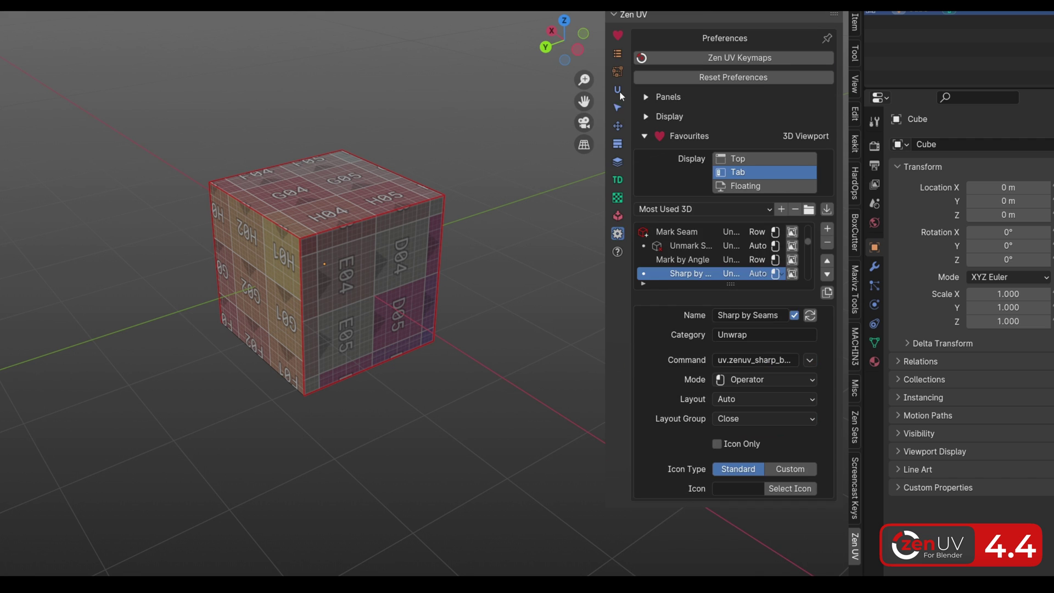
- View the Most Used 3D favourites, collapse their Display section and open the preset's item list in the preferences
left_click(618, 37)
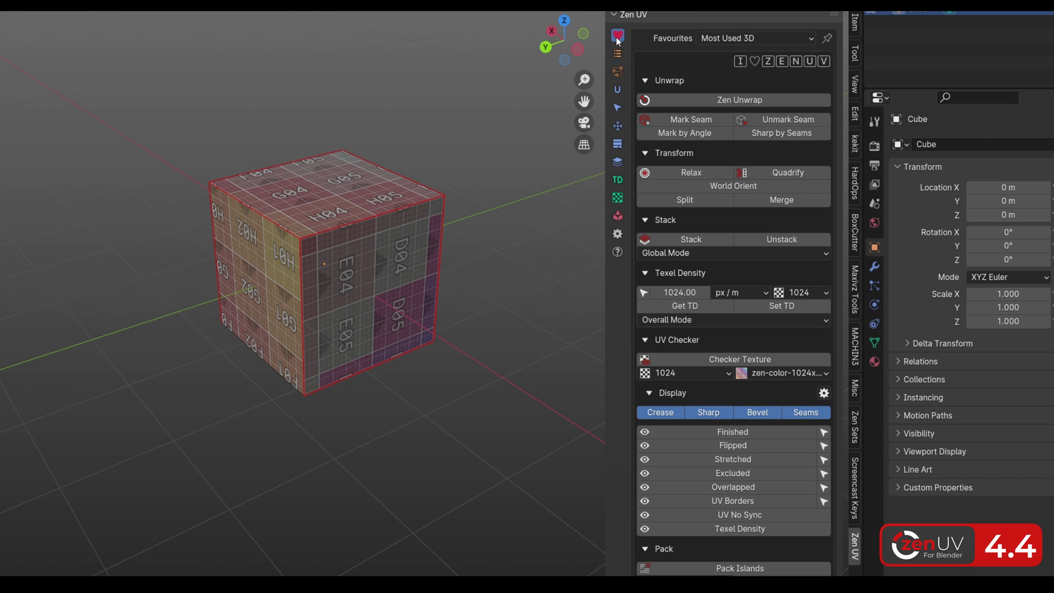
left_click(661, 394)
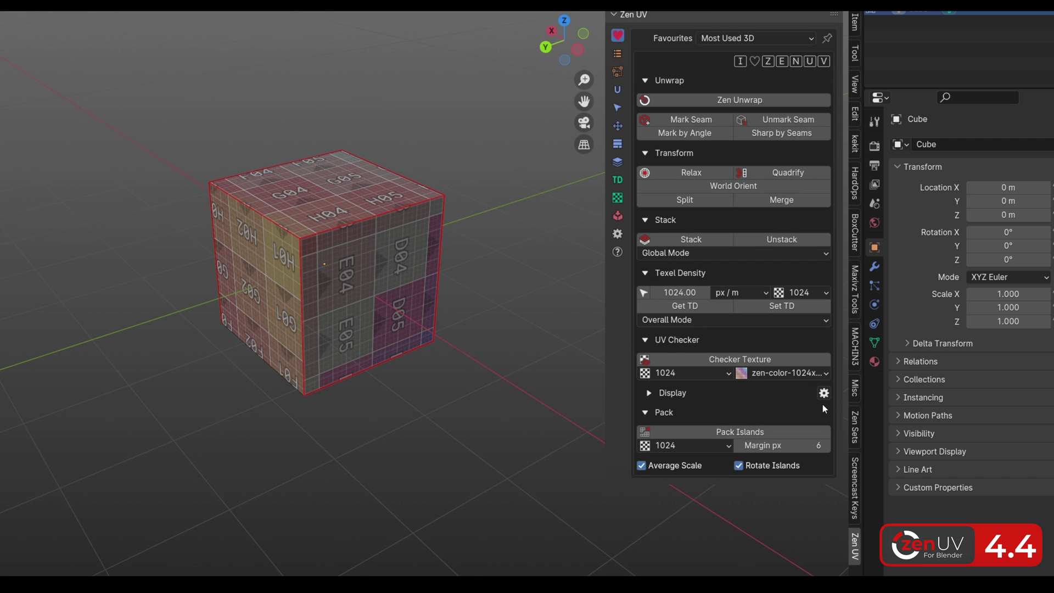
left_click(617, 233)
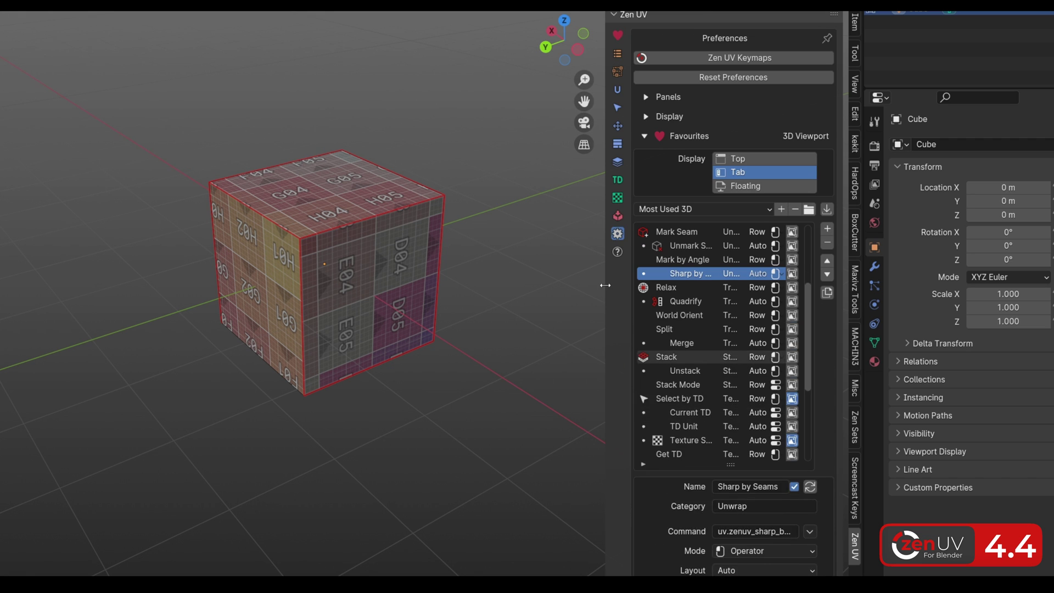
- Widen the Zen UV sidebar and look through the item list of the Most Used 3D favourites preset
left_click_drag(605, 285, 479, 288)
scroll(702, 256, "up", 5)
scroll(702, 256, "down", 9)
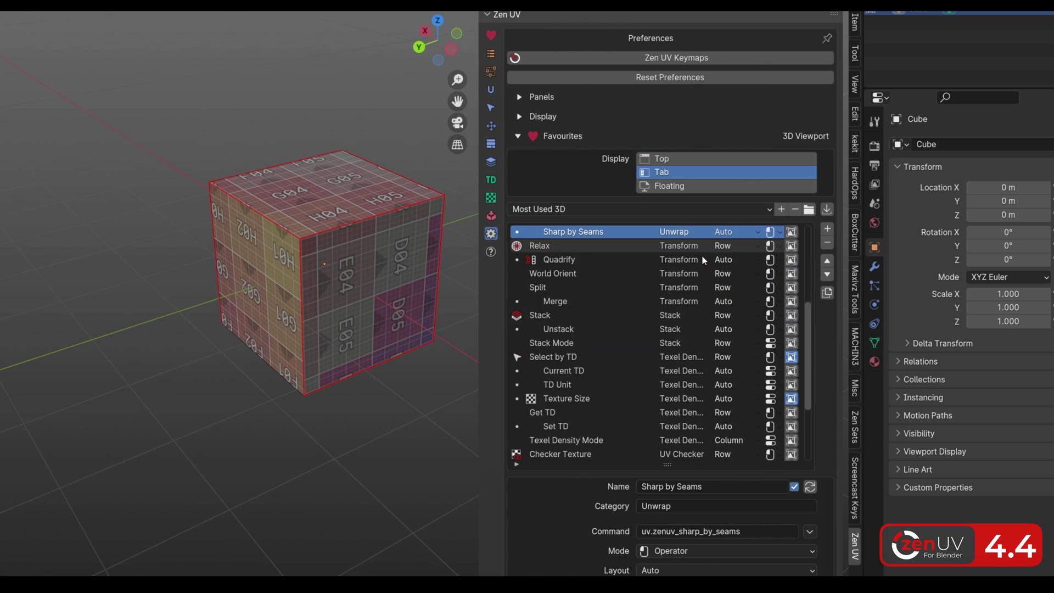
scroll(703, 256, "down", 8)
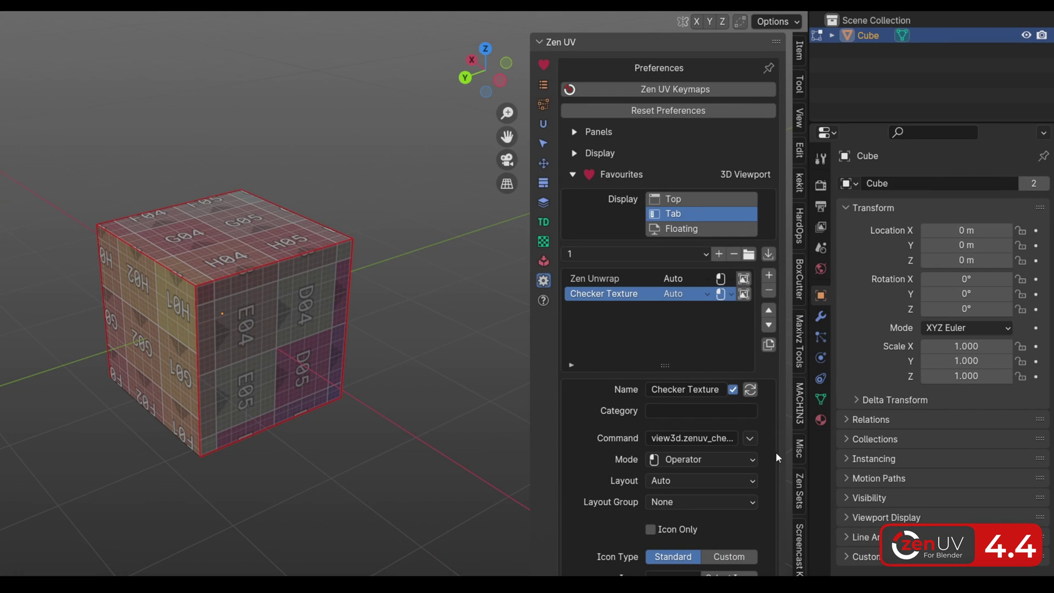
- Assign the Seams by Sharp Edges operator to the Checker Texture item of favourites preset 1 and return to the Favourites
left_click(750, 437)
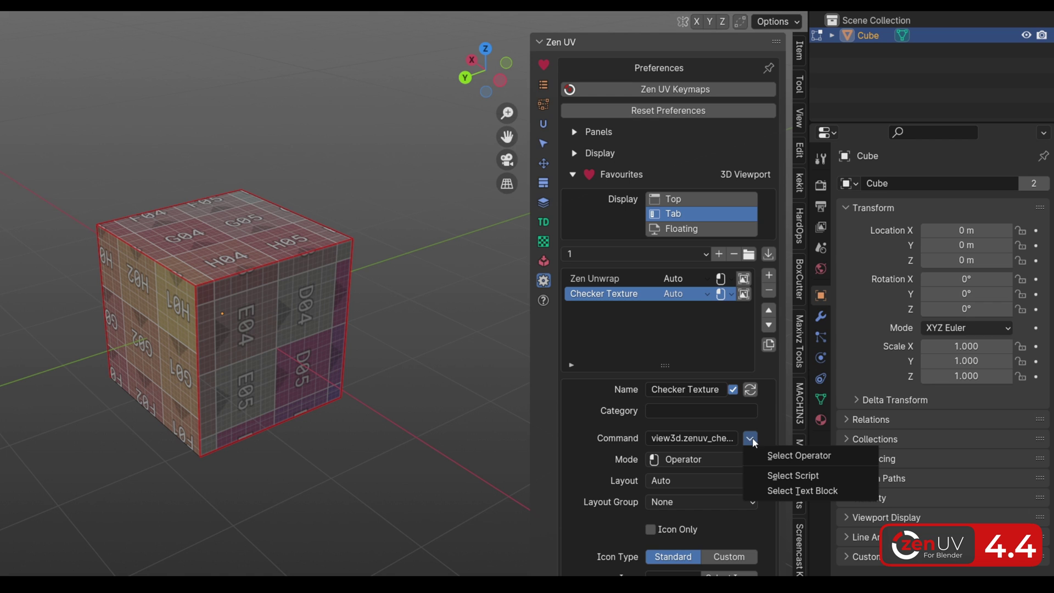
left_click(785, 455)
type("seams")
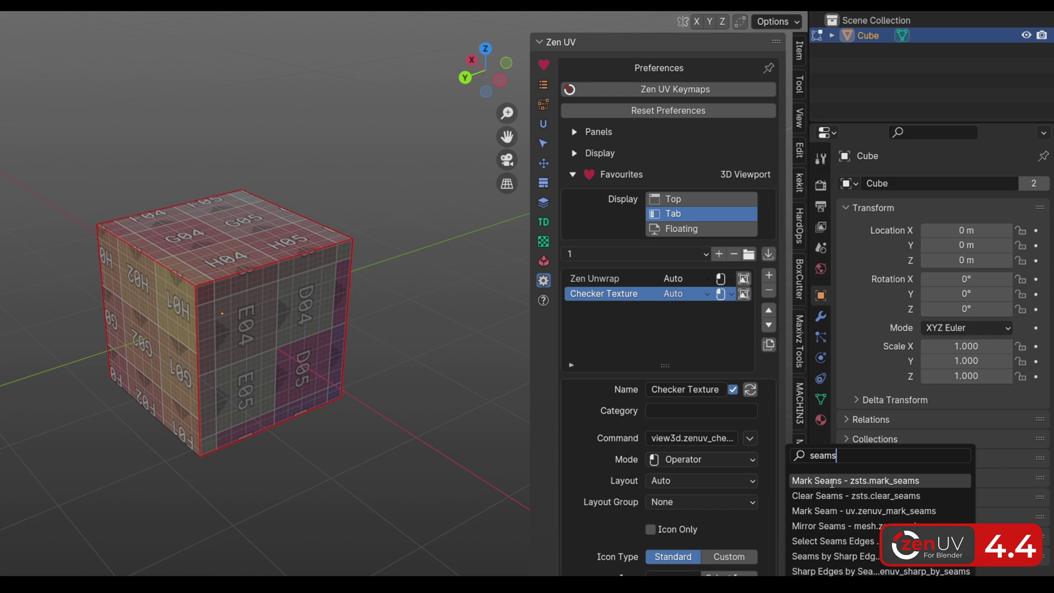
left_click(823, 556)
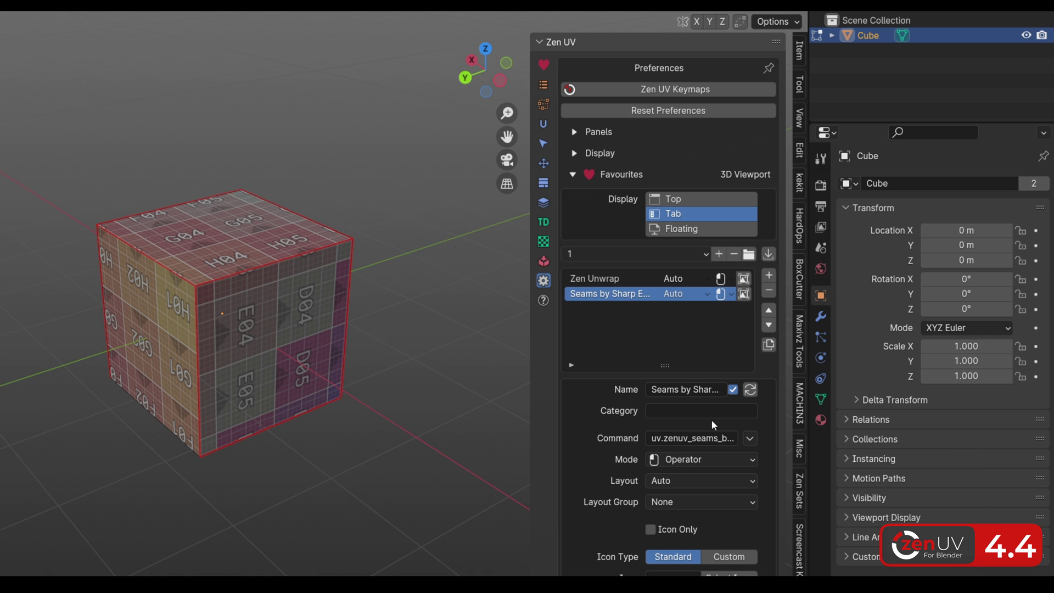
left_click(543, 65)
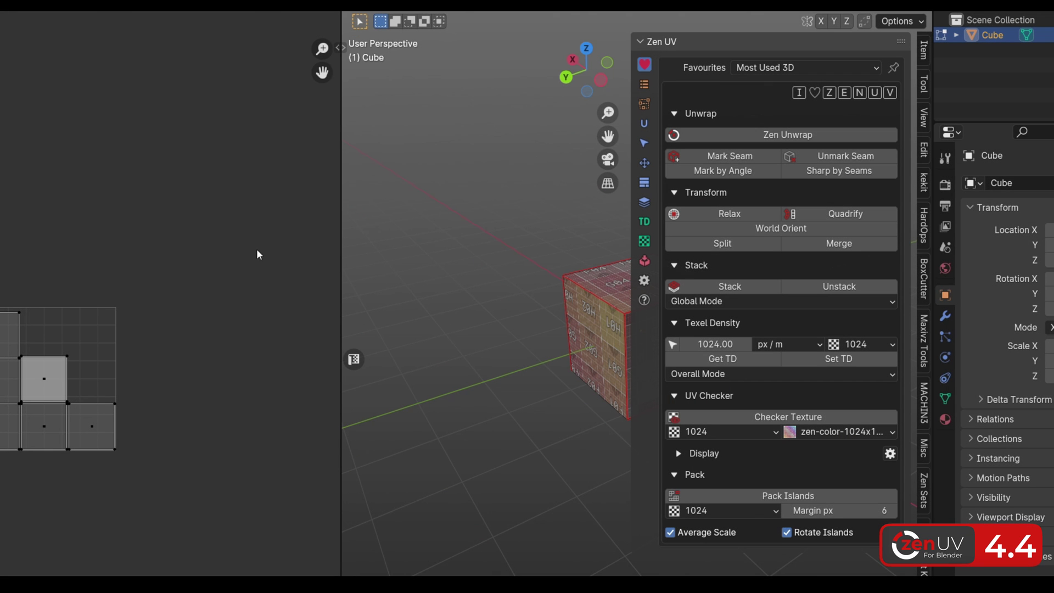
- Show the Zen UV sidebar in the UV editor and switch its Favourites to Most Used UV and back to Native UV
key("n")
left_click(268, 68)
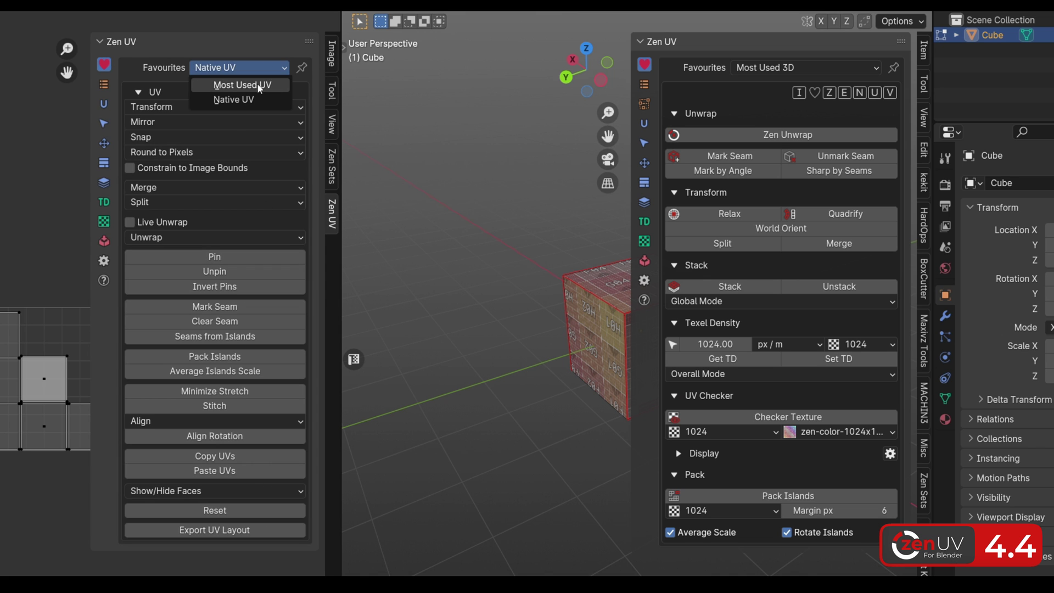
left_click(257, 84)
left_click(251, 143)
left_click(247, 67)
left_click(249, 98)
left_click(249, 160)
- Browse the 3D viewport's favourites presets, and open the pop-up Zen UV panel with its list of presets
left_click(765, 67)
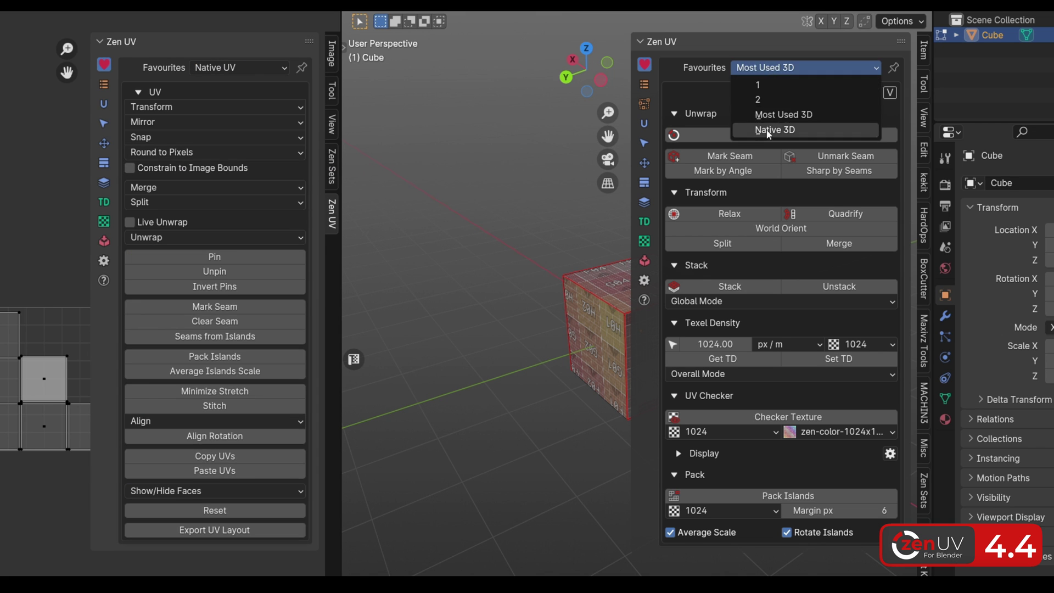
left_click(779, 120)
left_click(779, 181)
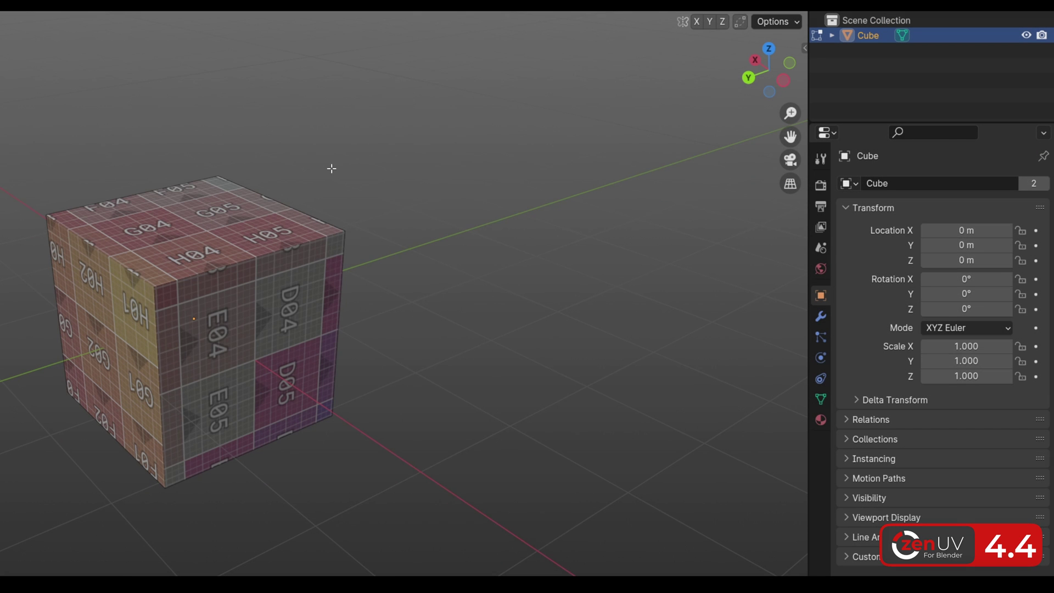
key("shift+u")
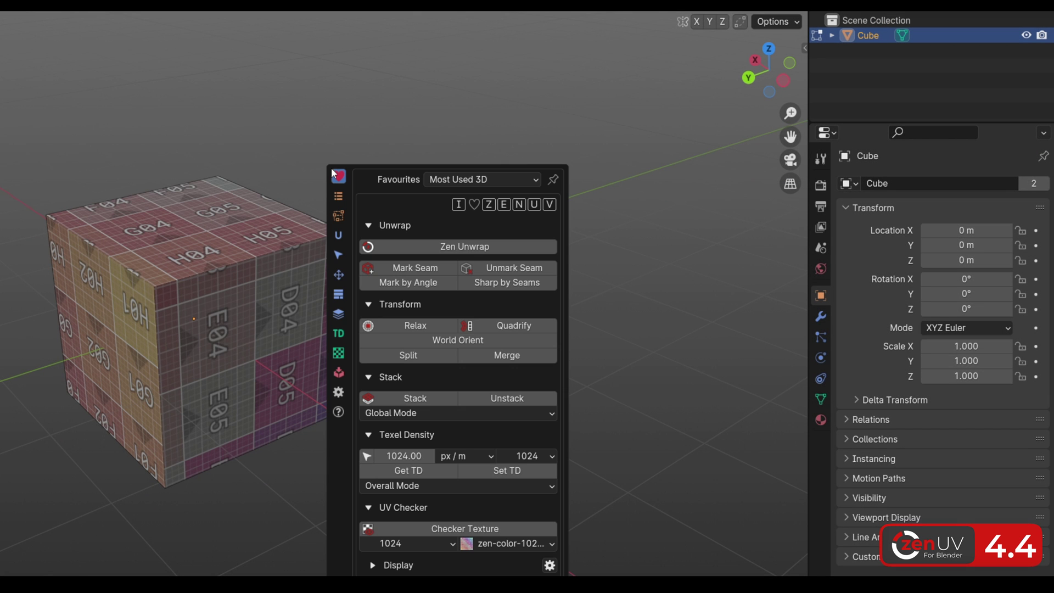
left_click(455, 180)
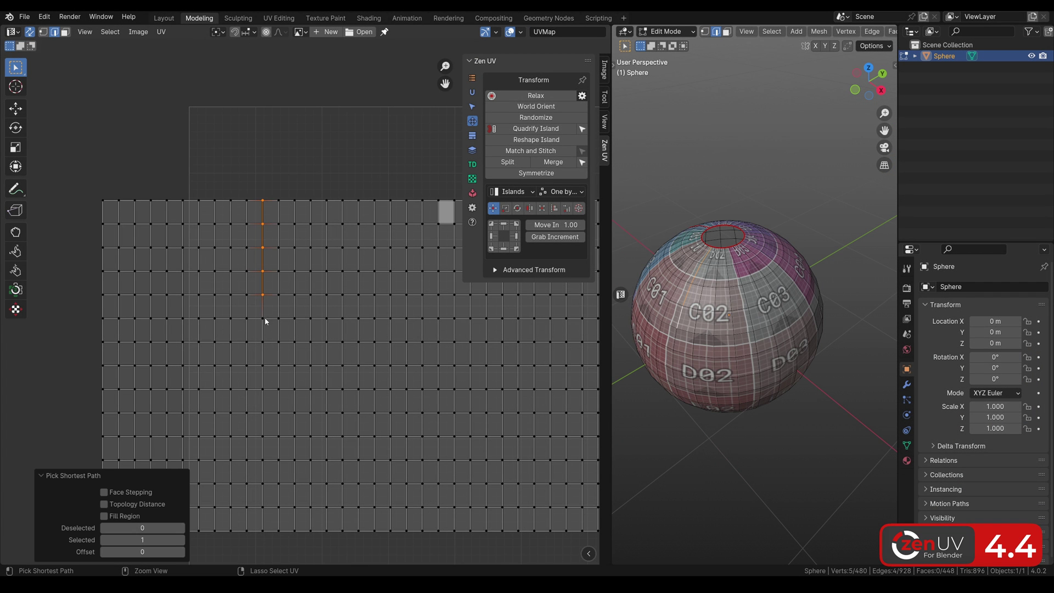
- Extend the edge path selection across the sphere's UV grid and split the UVs along it
left_click(358, 321, "ctrl")
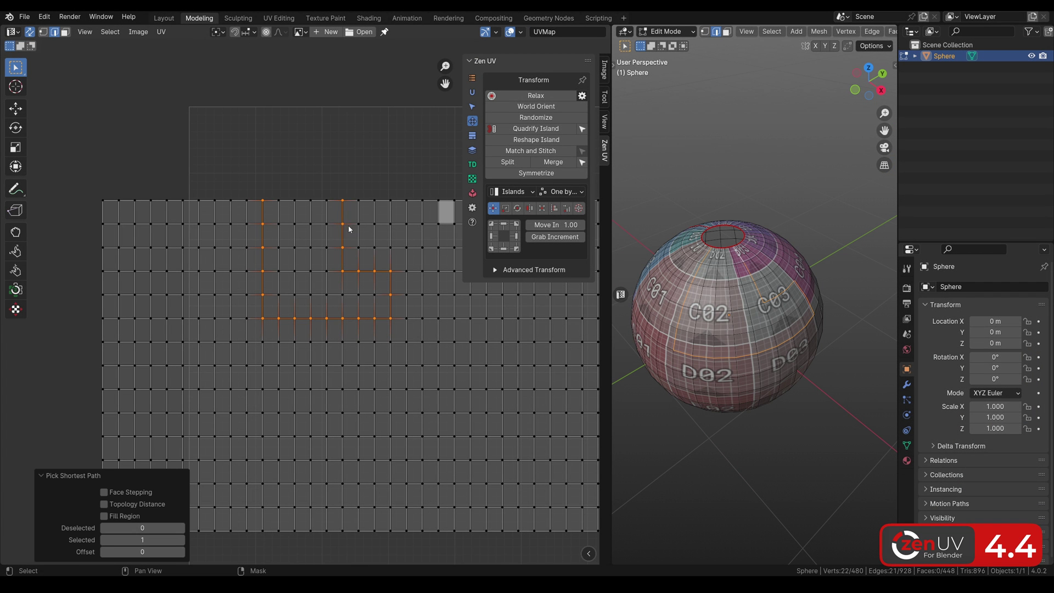
scroll(349, 230, "up", 4)
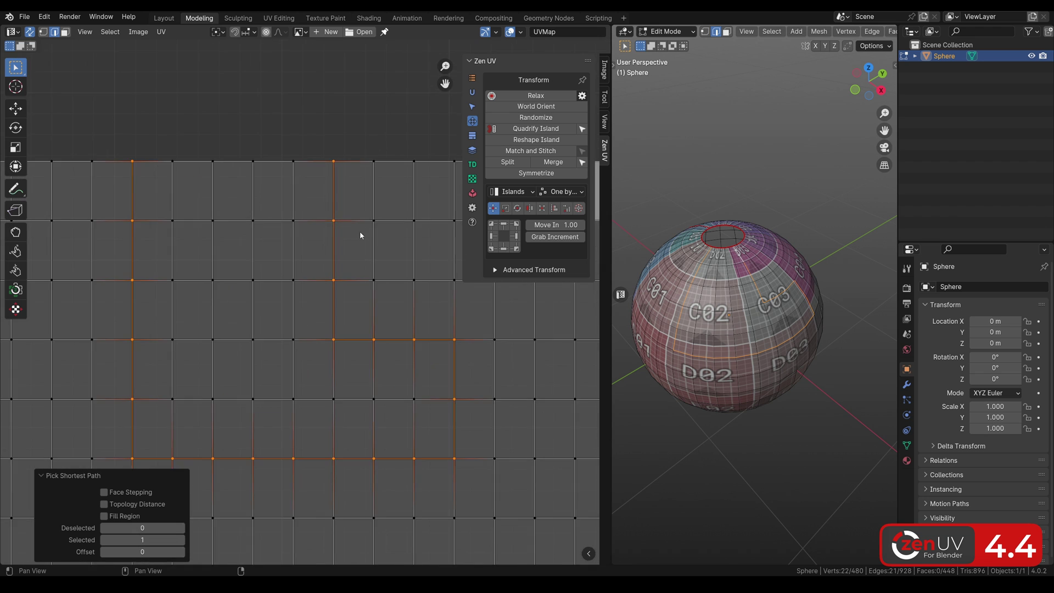
left_click(507, 164)
scroll(318, 391, "down", 2)
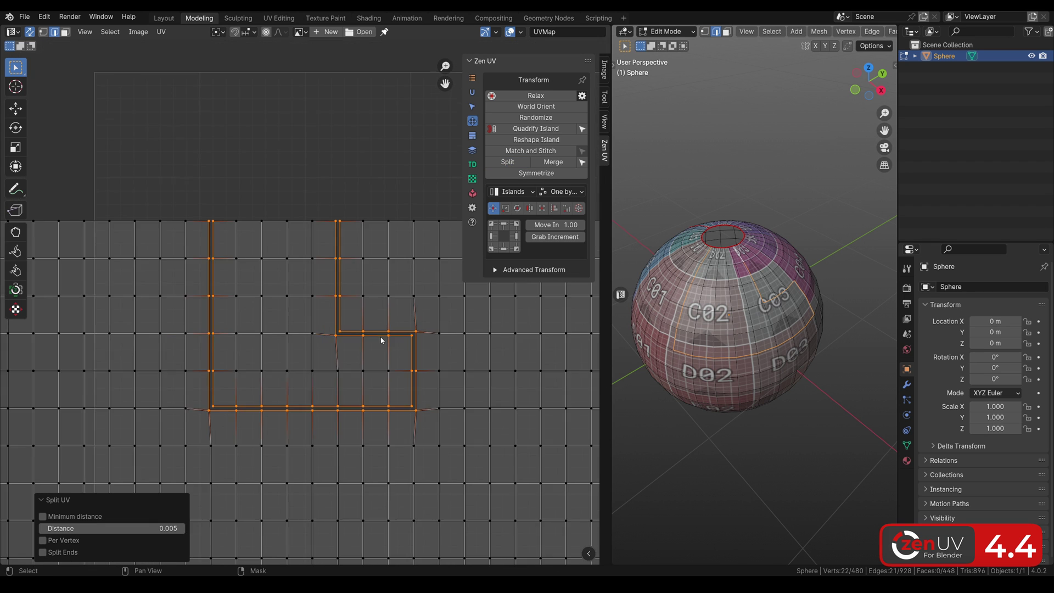
- Try the UV split with Minimum distance enabled, disable it again and adjust the split Distance
scroll(401, 295, "up", 2)
left_click(42, 516)
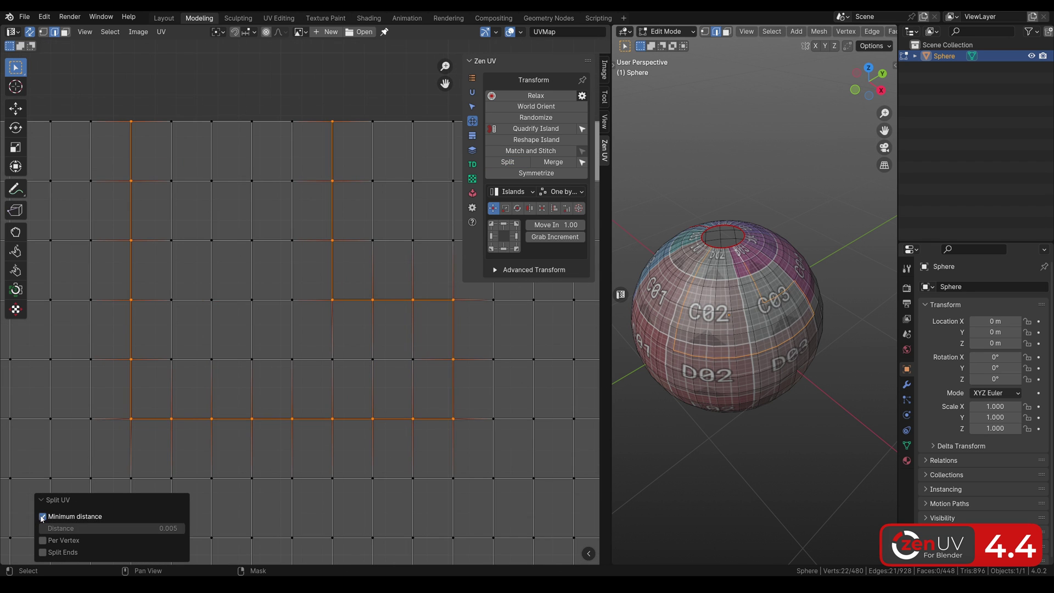
scroll(332, 304, "up", 5)
scroll(316, 370, "down", 3)
left_click(40, 517)
scroll(335, 321, "down", 3)
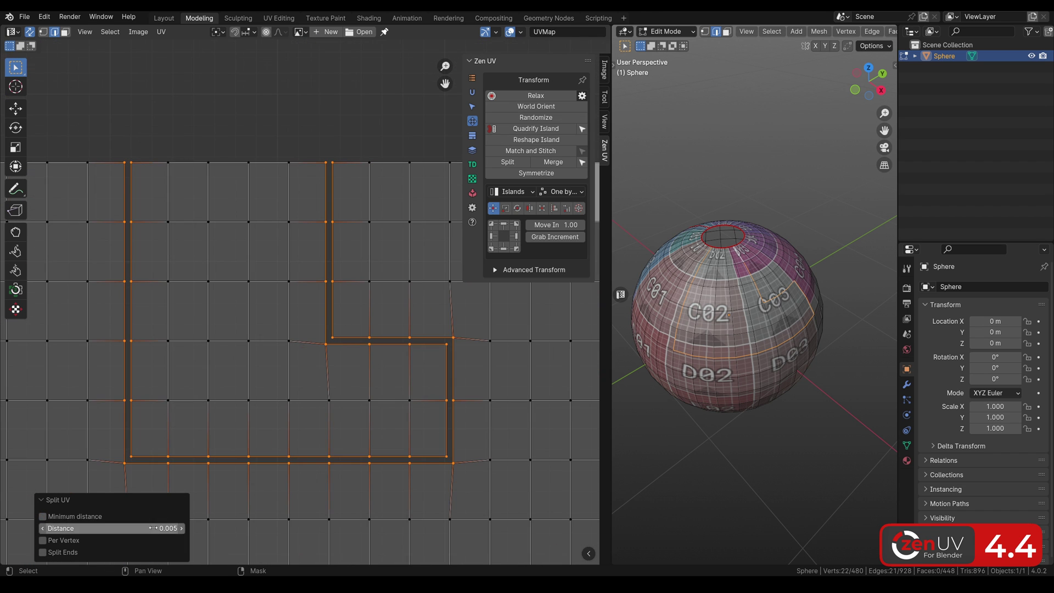
left_click_drag(154, 528, 118, 528)
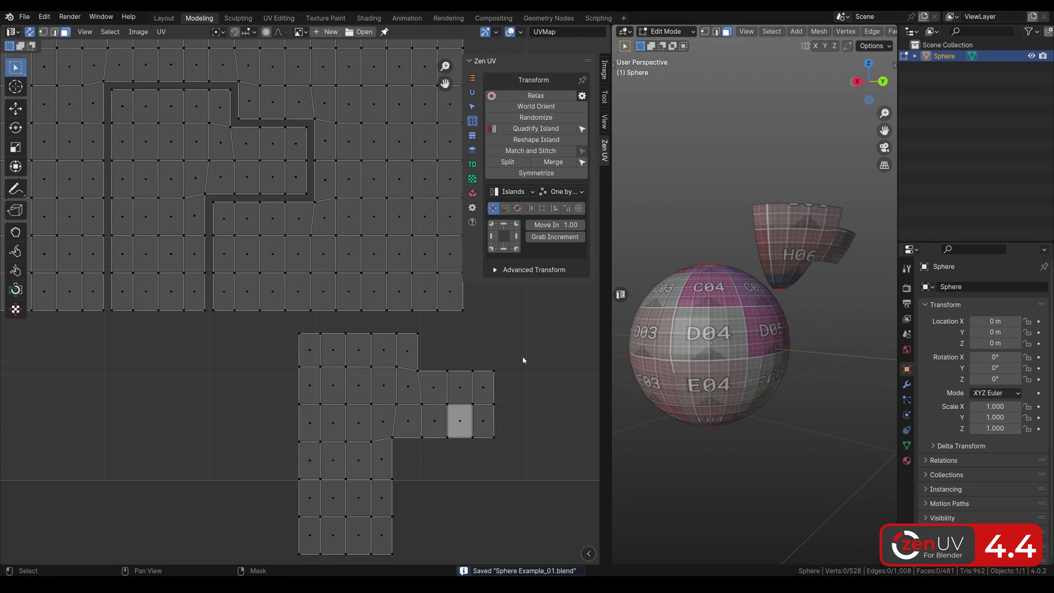
- Select the whole detached UV island below the grid, move it over the grid's lower edge and deselect it
left_click(405, 419)
key("l")
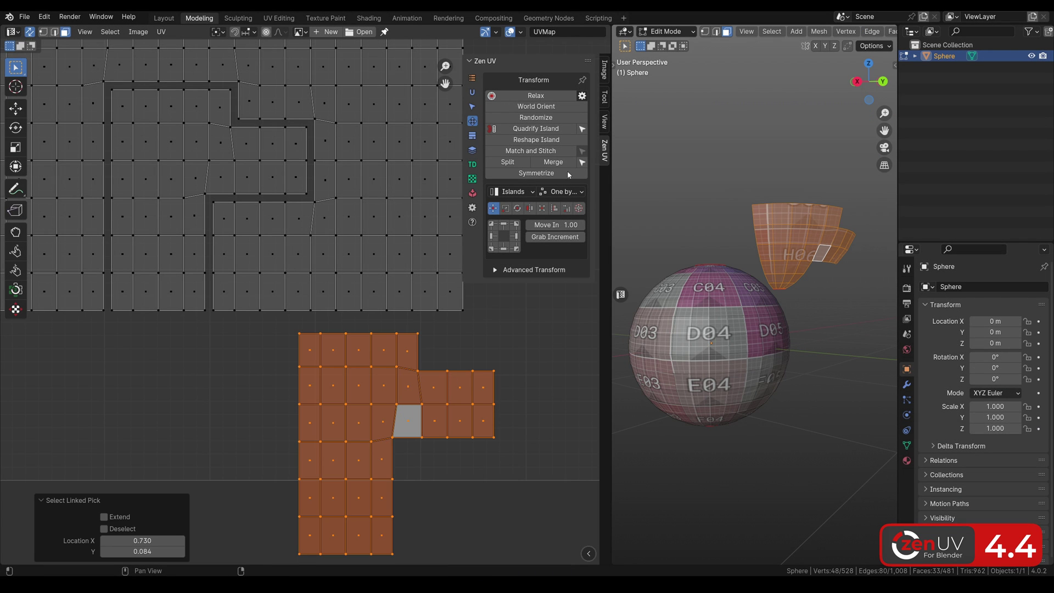
key("g")
left_click(417, 258)
left_click(430, 382)
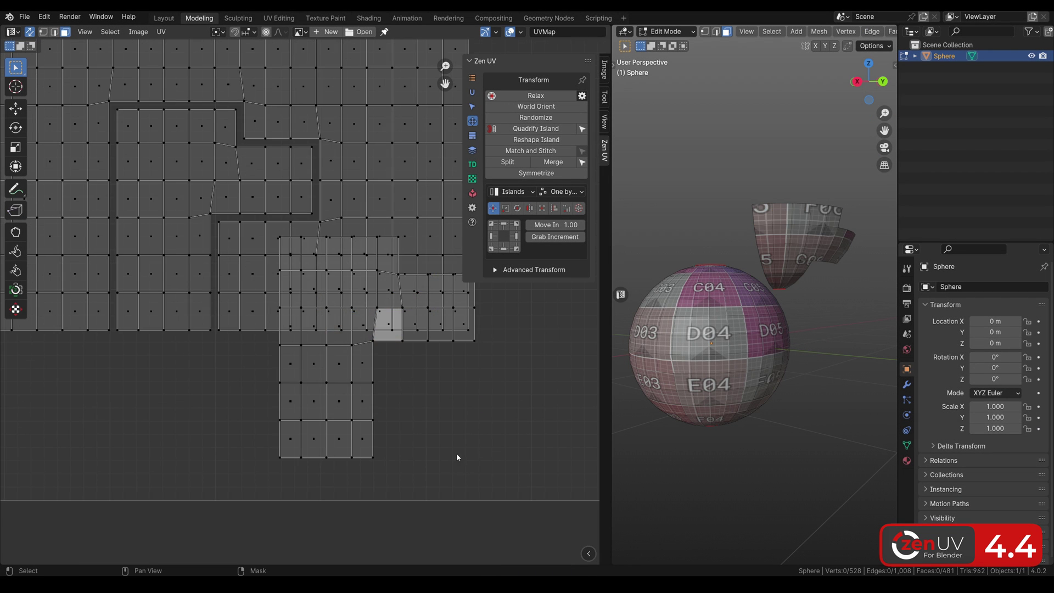
- Try Merge UVs by Distance on a box selection covering the split seam and the moved island, and undo the merge
scroll(456, 456, "down", 1)
left_click_drag(456, 457, 240, 144)
right_click(343, 289)
mouse_move(343, 290)
left_click(398, 312)
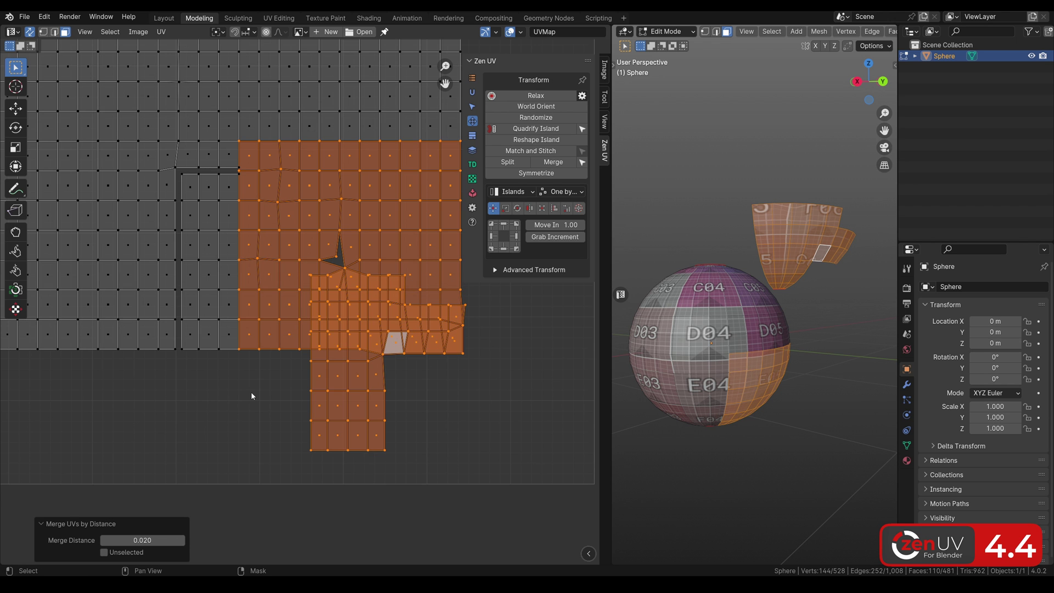
mouse_move(142, 540)
left_mouse_down()
mouse_move(181, 540)
mouse_move(149, 540)
left_mouse_up()
key("ctrl+z")
key("ctrl+z")
key("ctrl+shift+z")
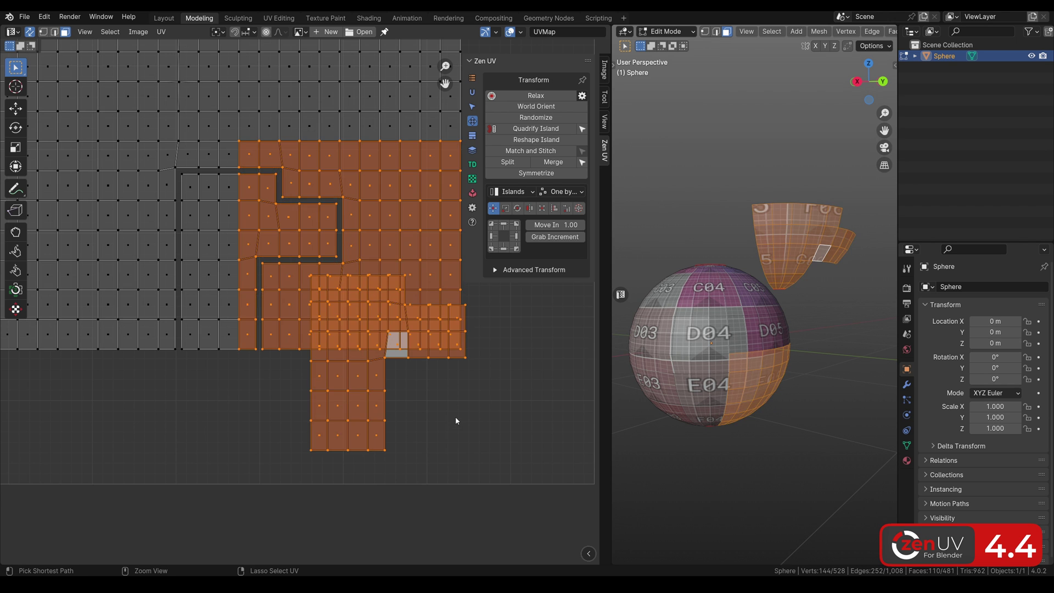
- Box-select the faces around the split seam and moved island, merge them with Zen UV Merge and inspect the seam
left_click(494, 463)
left_click_drag(494, 463, 241, 133)
left_click(564, 162)
scroll(266, 171, "up", 3)
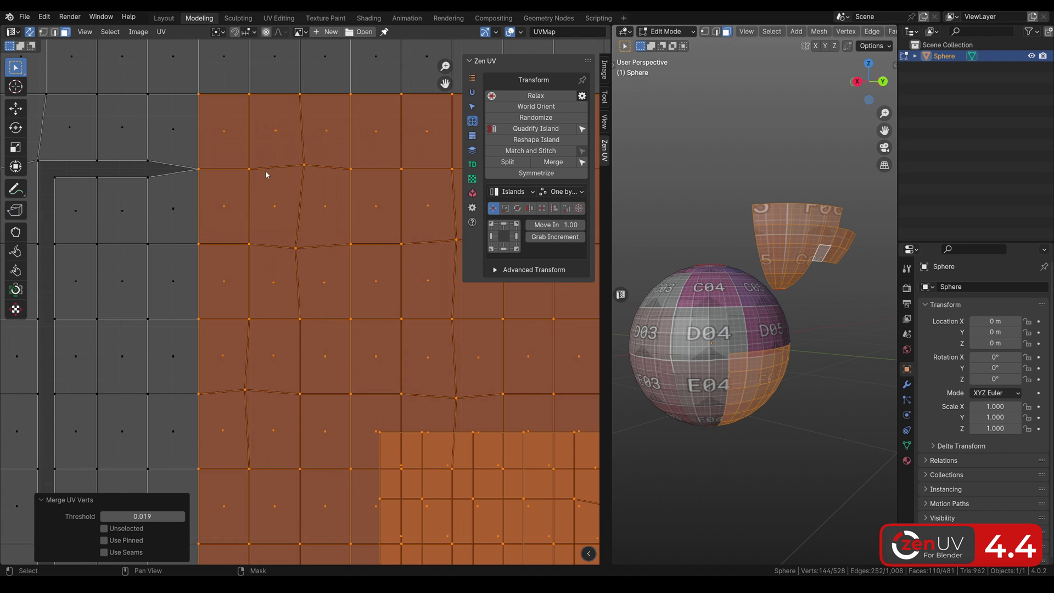
scroll(300, 213, "down", 2)
scroll(291, 264, "down", 2)
scroll(291, 265, "up", 2)
scroll(291, 266, "down", 2)
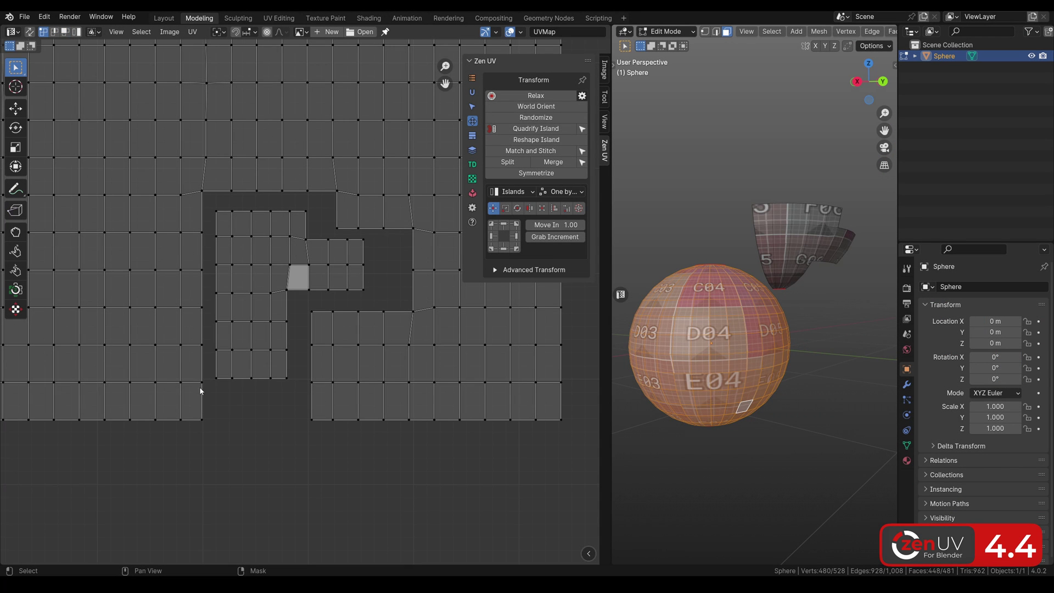
- Select a larger region of the UV grid around the split seam and apply Zen UV Merge to it
left_click(202, 419)
left_click_drag(206, 437, 193, 187)
left_click_drag(348, 199, 201, 175, "shift")
right_click(245, 171)
left_click(246, 169)
left_click(278, 436)
left_click_drag(434, 480, 158, 160)
left_click(551, 162)
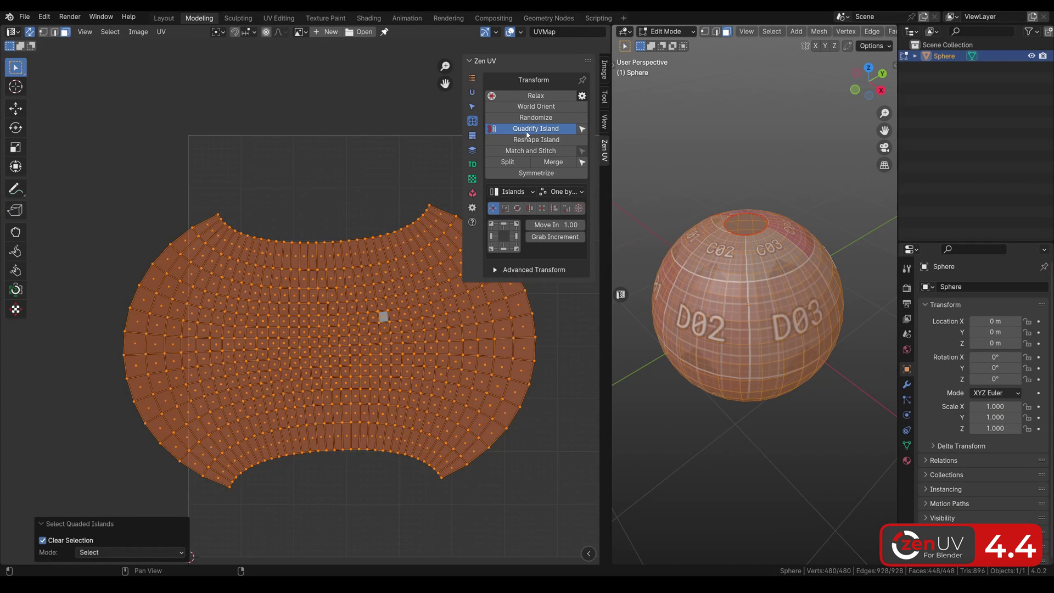
- Try Quadrify Island with the Per Face shape on the fully selected sphere island, and undo it
left_click(527, 129)
scroll(381, 313, "up", 2)
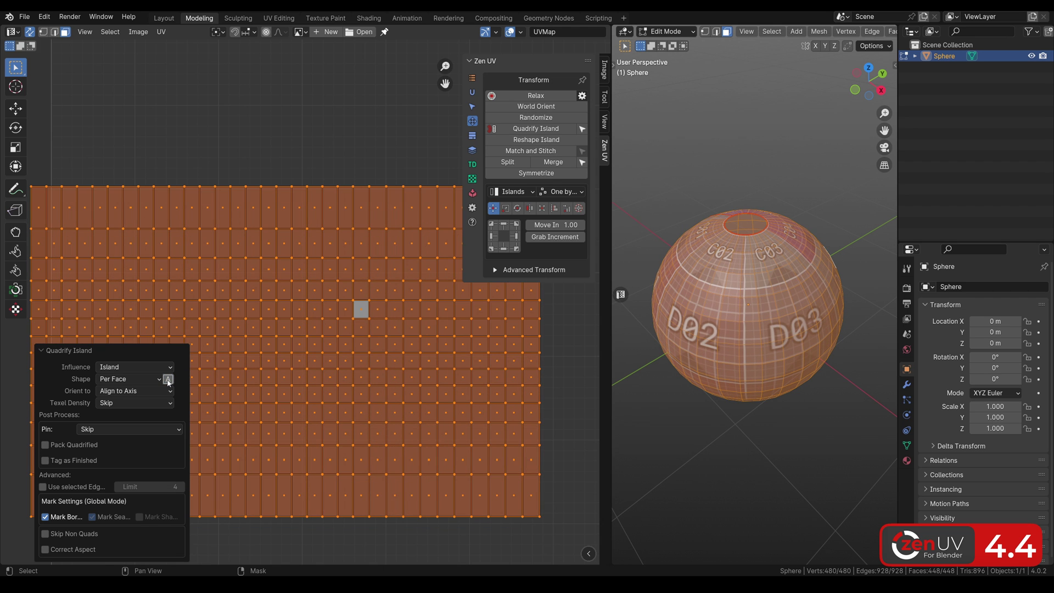
scroll(358, 317, "down", 2)
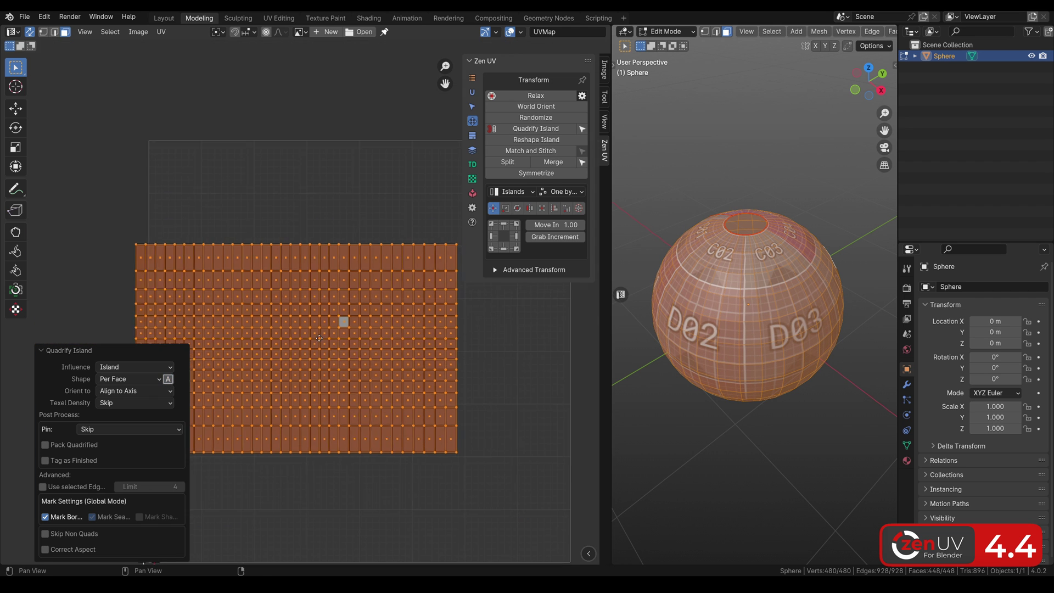
left_click(314, 203)
key("ctrl+z")
key("ctrl+z")
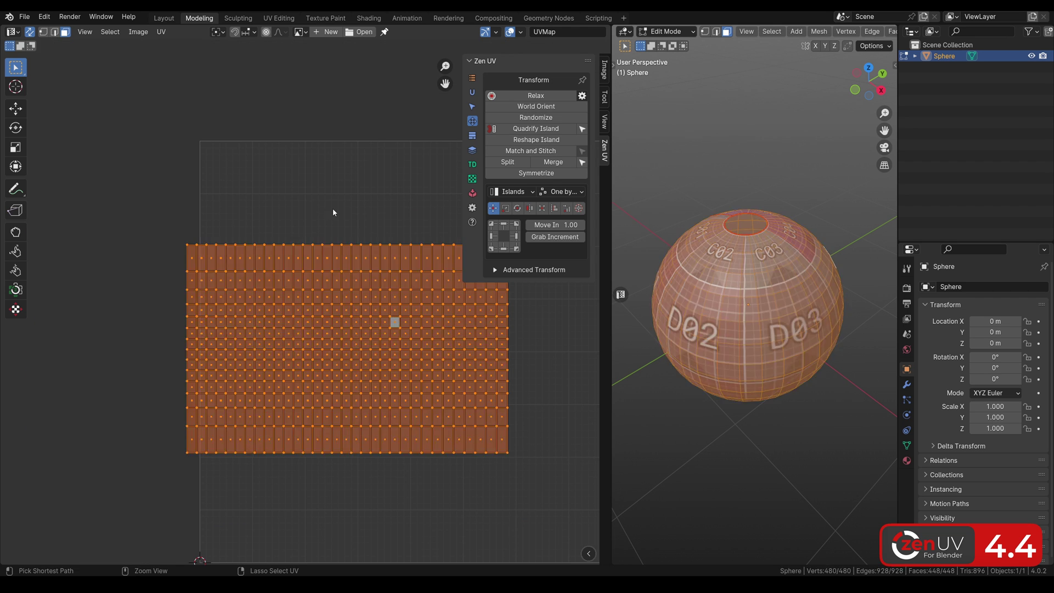
- Try Quadrify Island from a single top-row face with Shape set to Face, inspect the grid and undo it
left_click(339, 263)
left_click(529, 129)
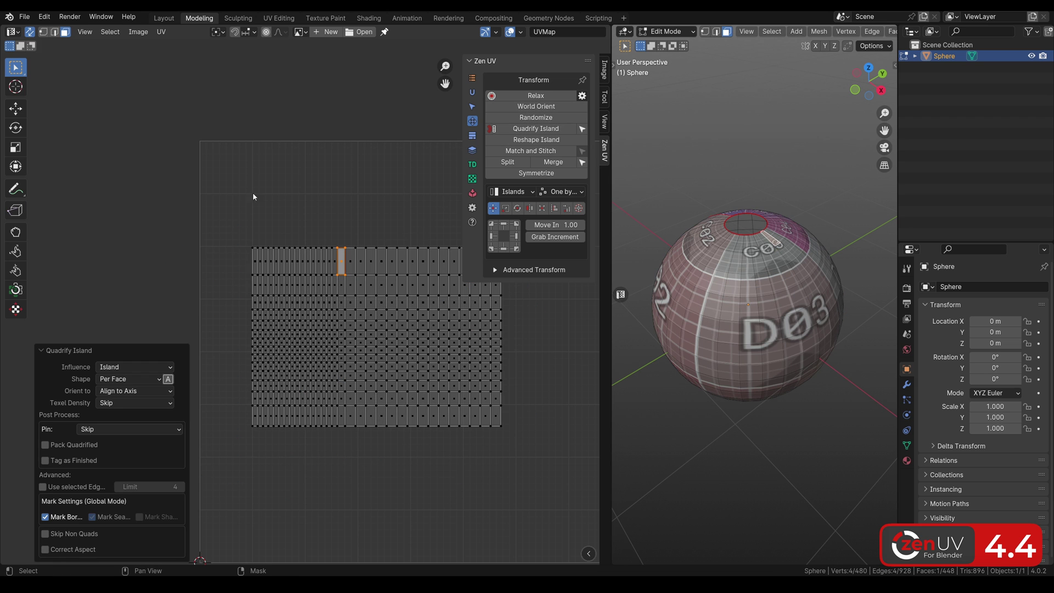
left_click(156, 378)
left_click(136, 403)
scroll(348, 283, "up", 3)
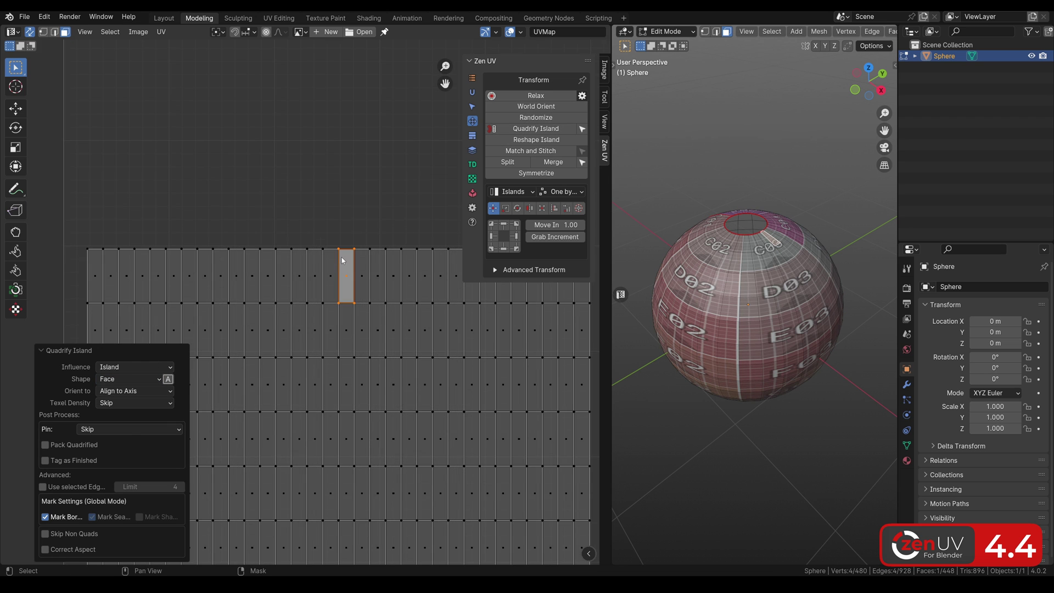
scroll(360, 312, "down", 3)
middle_click_drag(391, 363, 405, 275)
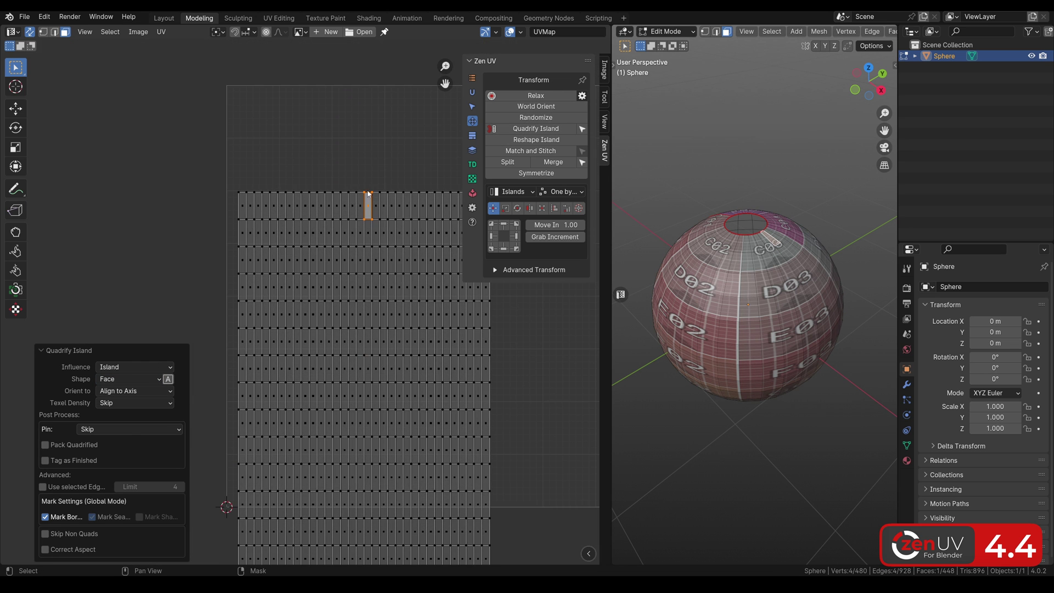
scroll(366, 197, "up", 3)
scroll(366, 259, "down", 2)
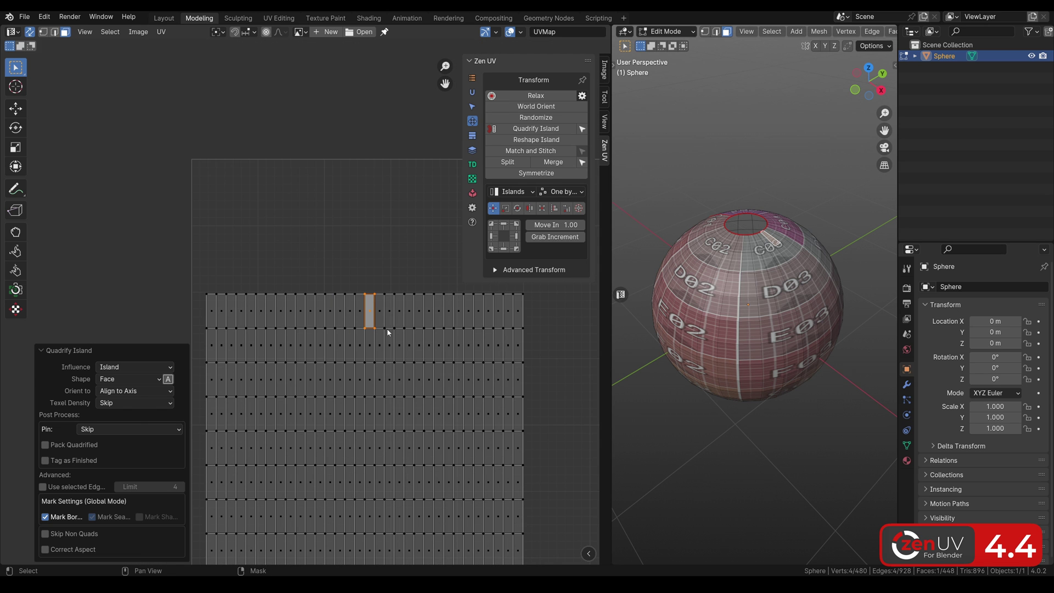
key("ctrl+z")
- Try Quadrify Island with the Face shape based on a face near the island's middle, and undo it
left_click(411, 389)
left_click(522, 131)
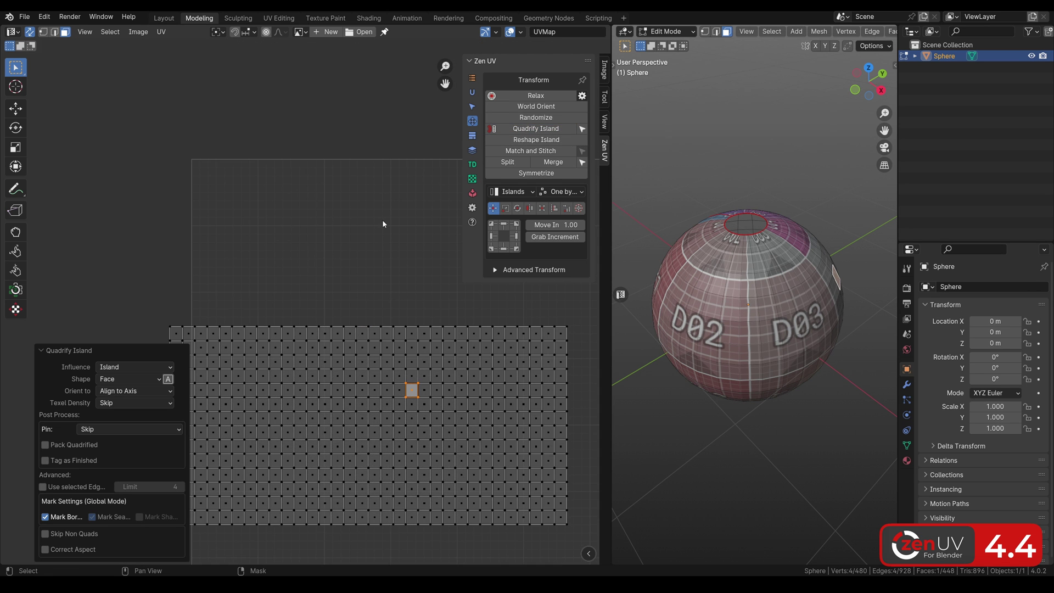
middle_click_drag(369, 255, 337, 163)
key("ctrl+z")
- Try Quadrify Island with the Face shape based on a face near the island's lower edge, and undo it
left_click(380, 415)
left_click(522, 130)
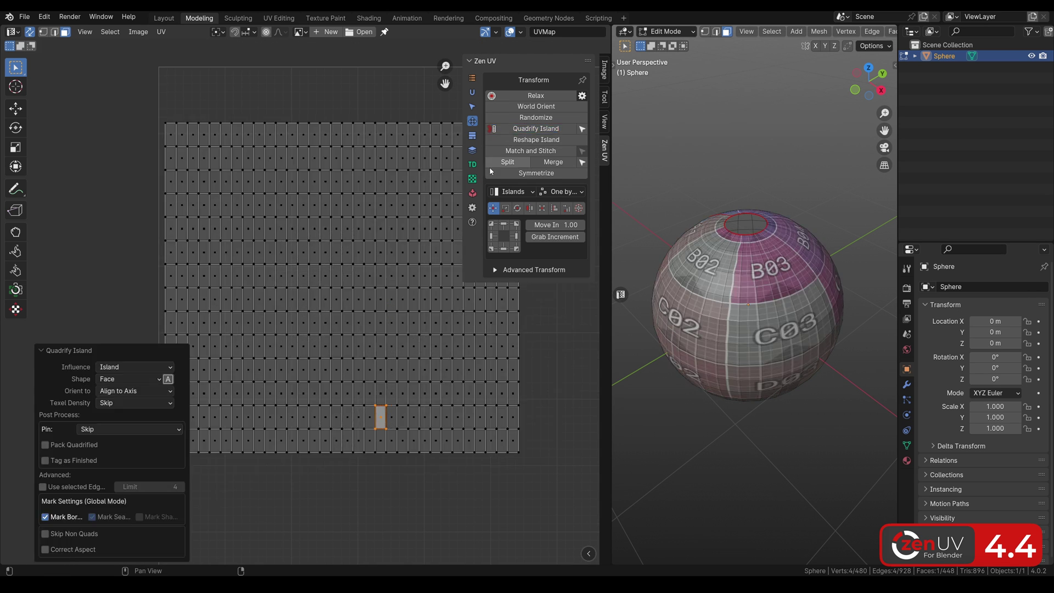
key("ctrl+z")
key("ctrl+z")
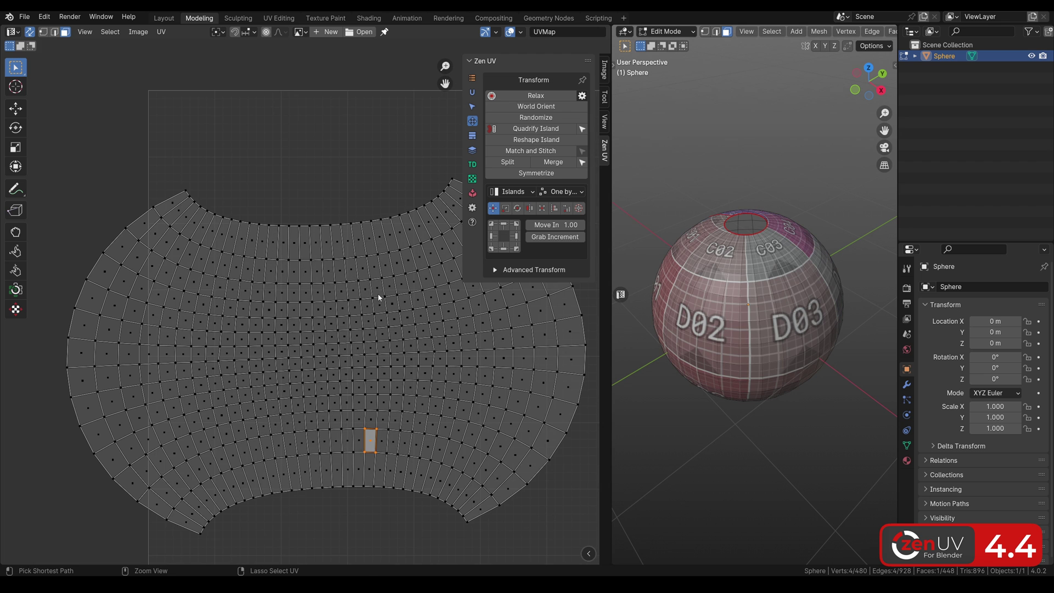
- Quadrify the sphere island with Shape set to Even and inspect the resulting UV grid
left_click(522, 129)
left_click(142, 378)
left_click(140, 411)
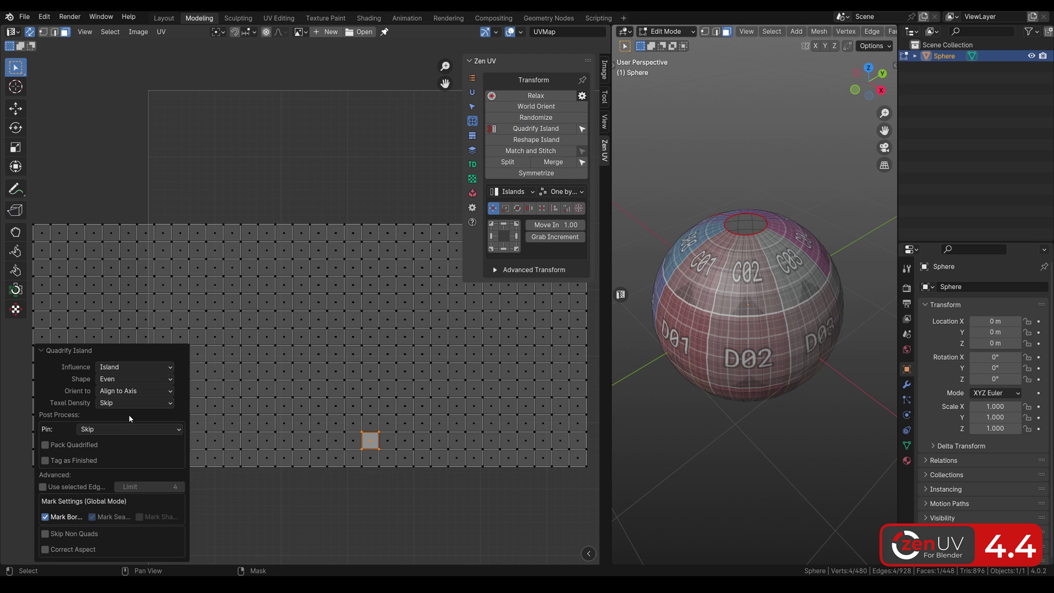
scroll(377, 242, "up", 8)
scroll(377, 244, "down", 7)
middle_click_drag(571, 416, 423, 347)
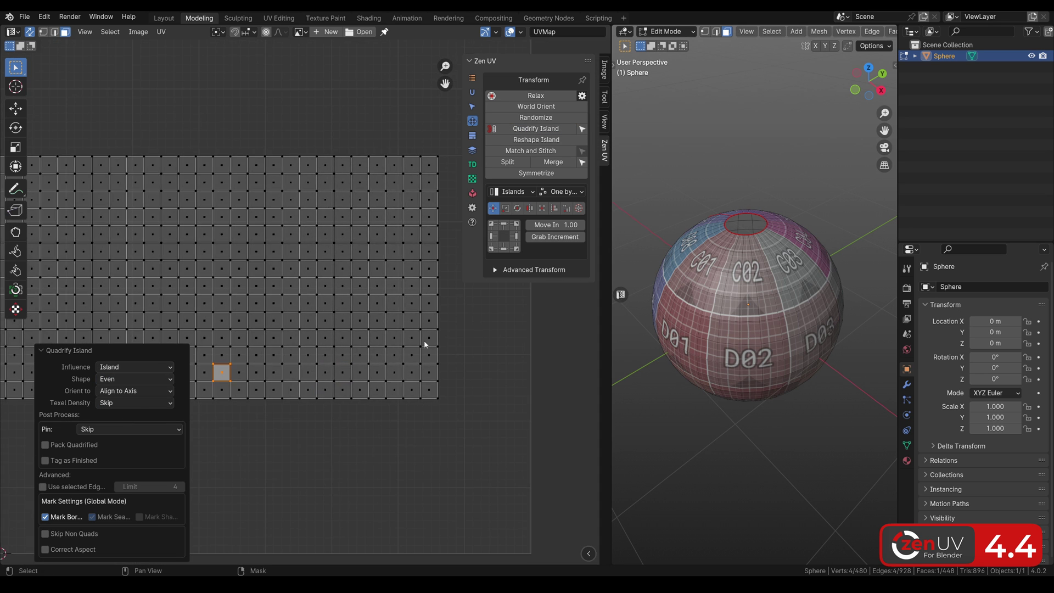
scroll(424, 348, "up", 3)
scroll(423, 348, "down", 3)
middle_click_drag(125, 230, 355, 288)
scroll(336, 265, "up", 1)
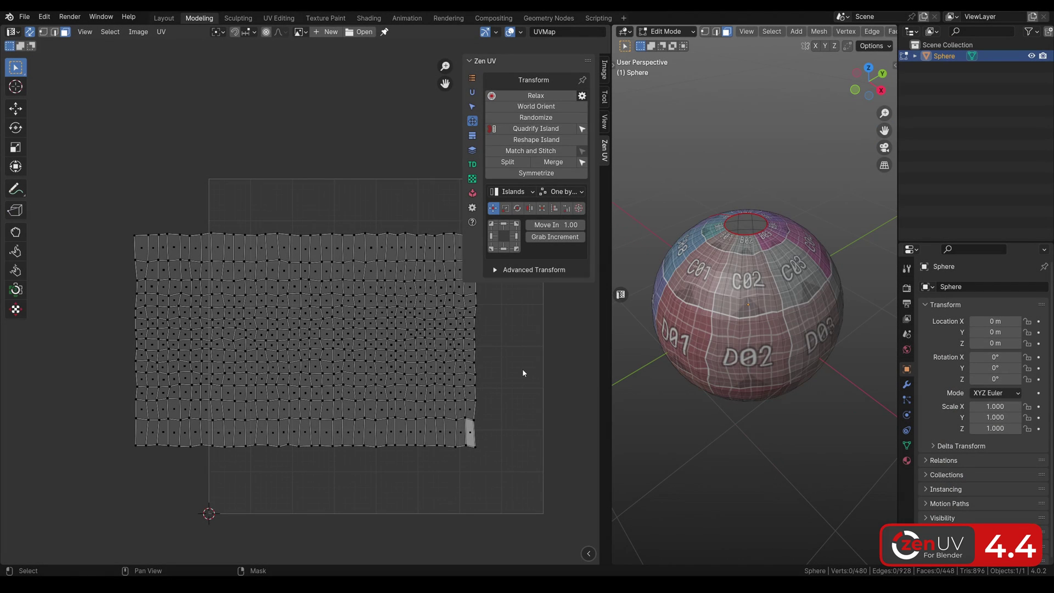
- Quadrify only the selected faces around the UV grid's lower-right corner with Influence set to Selection, and inspect them
left_click_drag(489, 464, 329, 424)
left_click(527, 128)
left_click(134, 367)
left_click(116, 392)
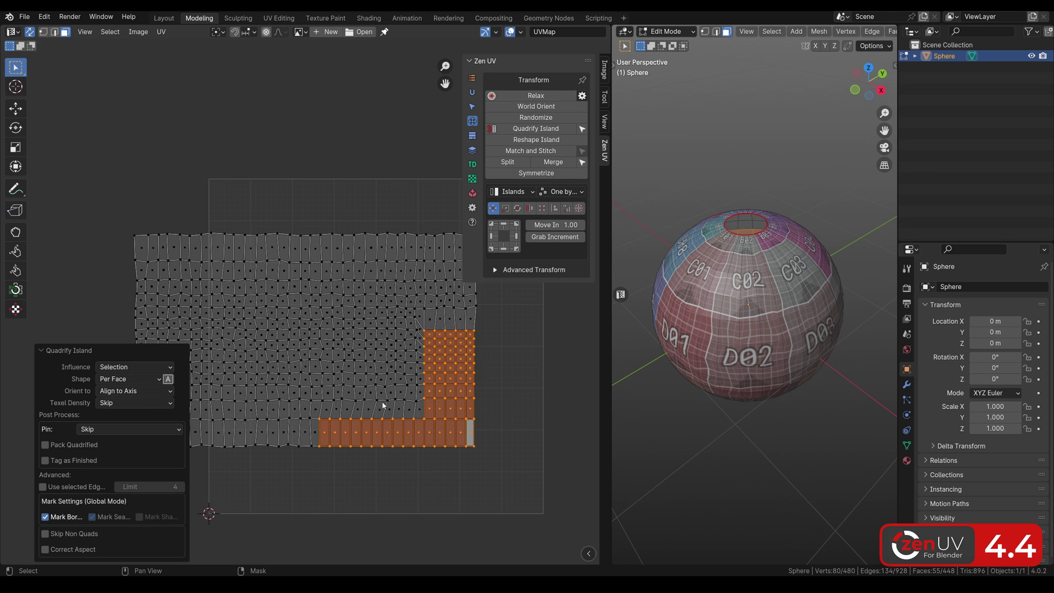
scroll(393, 440, "up", 3)
middle_click_drag(394, 440, 476, 436)
- Quadrify a selected block of faces along the UV grid's left edge with the Selection influence, and clear the selection
scroll(475, 436, "down", 3)
middle_click_drag(279, 312, 330, 329)
scroll(330, 328, "up", 1)
left_click_drag(291, 441, 230, 282)
left_click_drag(338, 365, 291, 339, "shift")
left_click(527, 129)
left_click(309, 196)
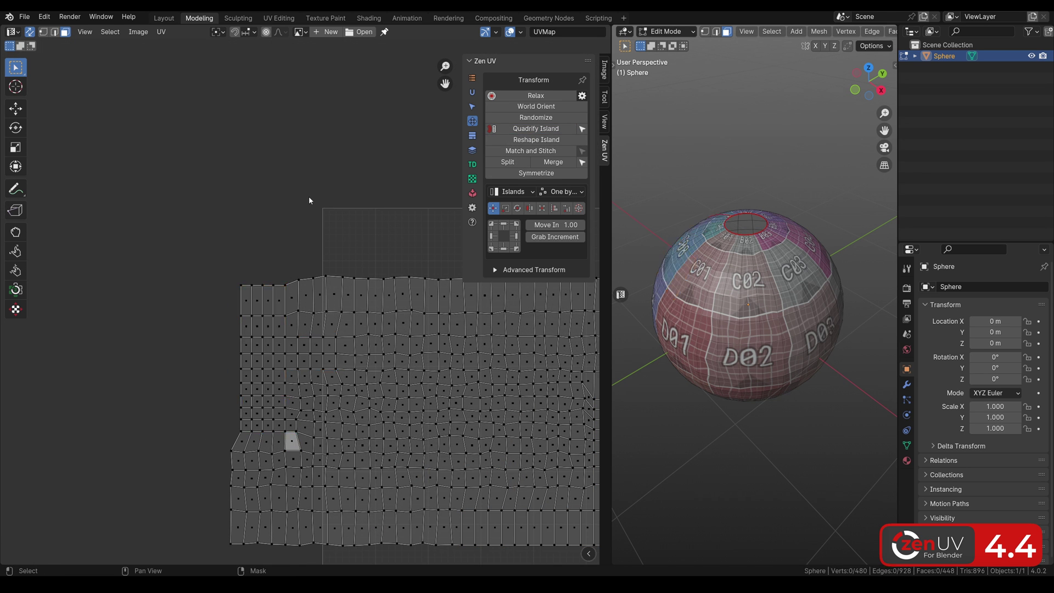
scroll(274, 370, "up", 3)
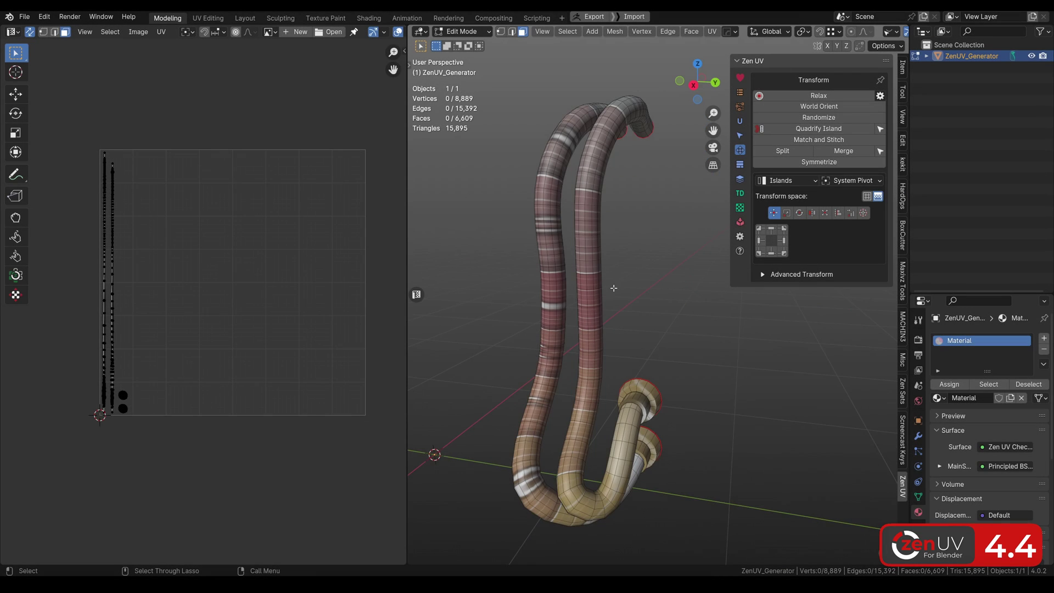
- Try Quadrify Island on both hoses from one selected edge on each, inspect the checker texture, and undo it
key("2")
middle_click_drag(619, 274, 666, 246)
left_click(610, 265)
left_click(656, 251, "shift")
left_click(785, 133)
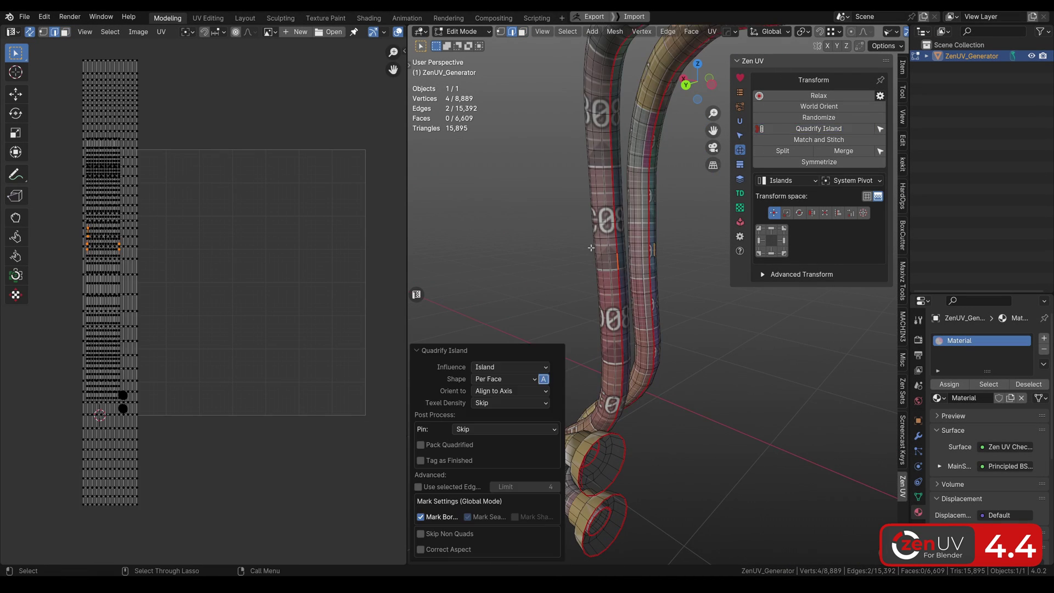
middle_click_drag(574, 255, 585, 100)
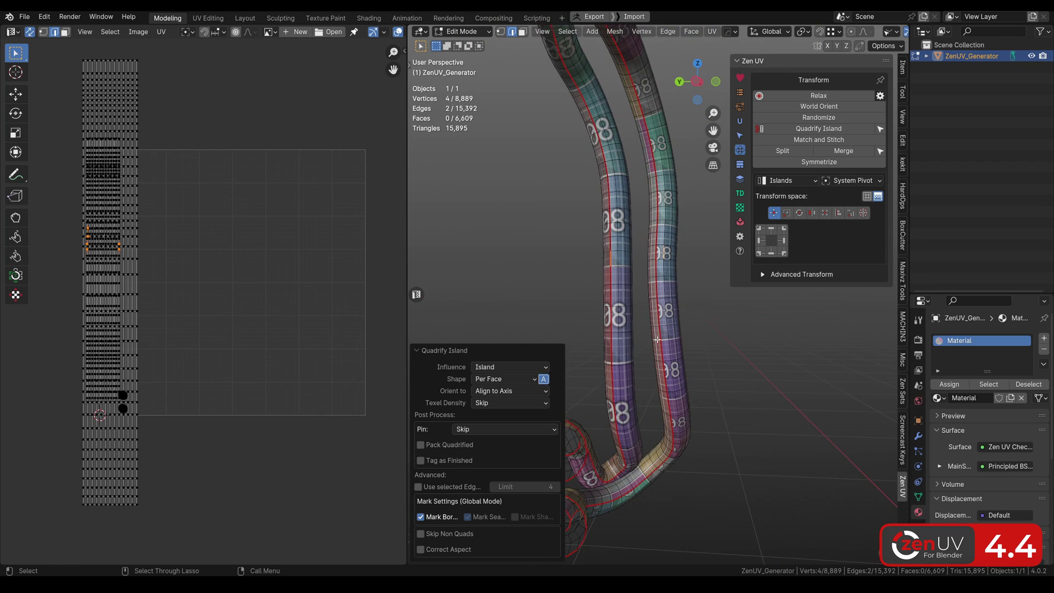
middle_click_drag(644, 274, 620, 218)
key("ctrl+z")
- Quadrify the first hose's island from a single selected face with Shape set to Per Face
key("3")
scroll(615, 255, "up", 2)
left_click(614, 254)
scroll(617, 257, "down", 1)
left_click(812, 129)
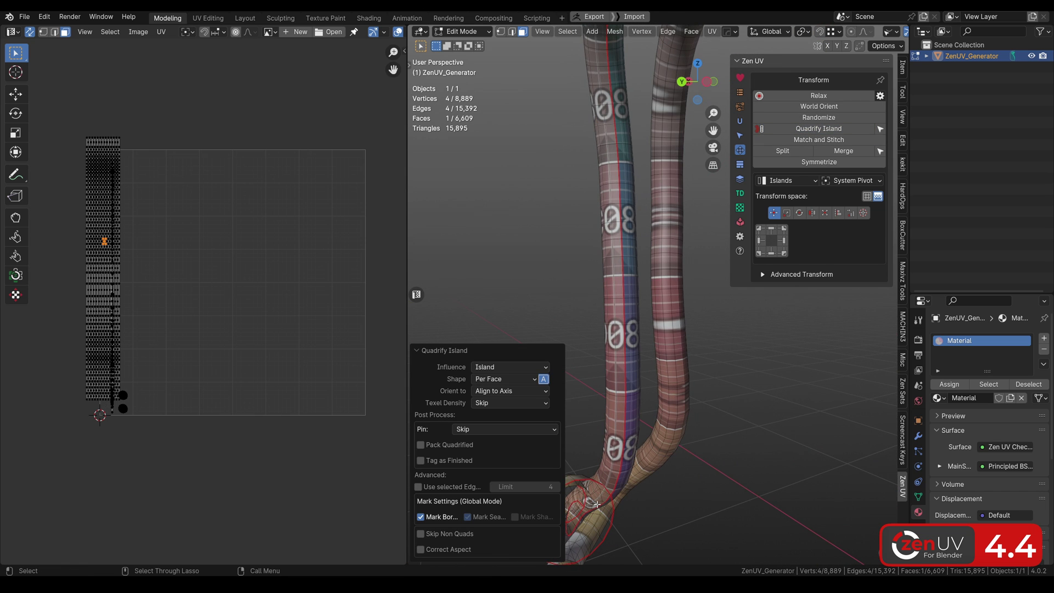
- Quadrify the second hose's island from a single selected face and inspect both hoses
middle_click_drag(614, 476, 577, 261)
left_click(573, 264)
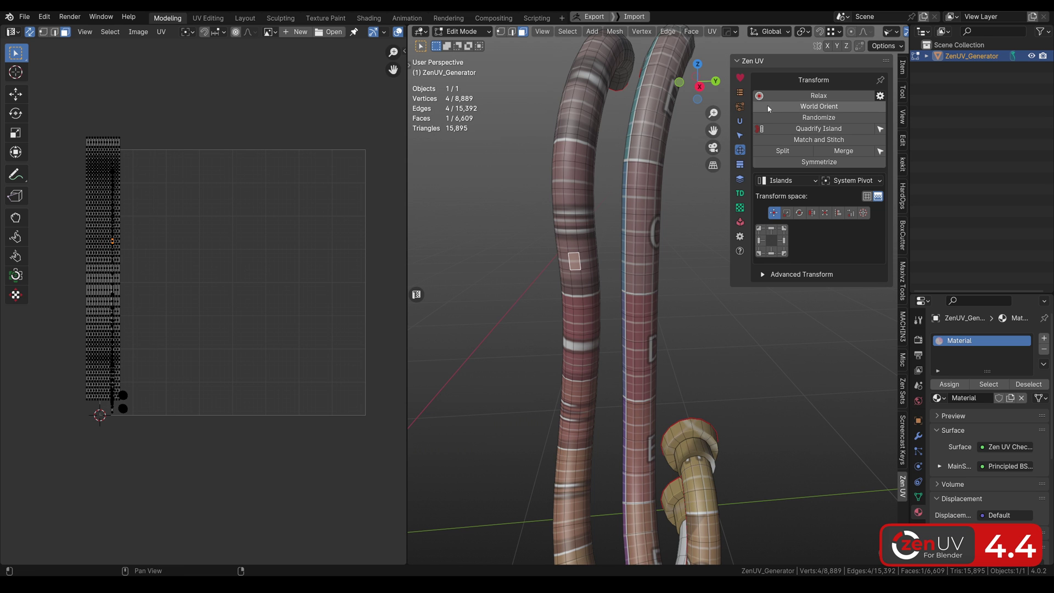
left_click(819, 129)
middle_click_drag(696, 170, 452, 201)
scroll(451, 201, "down", 5)
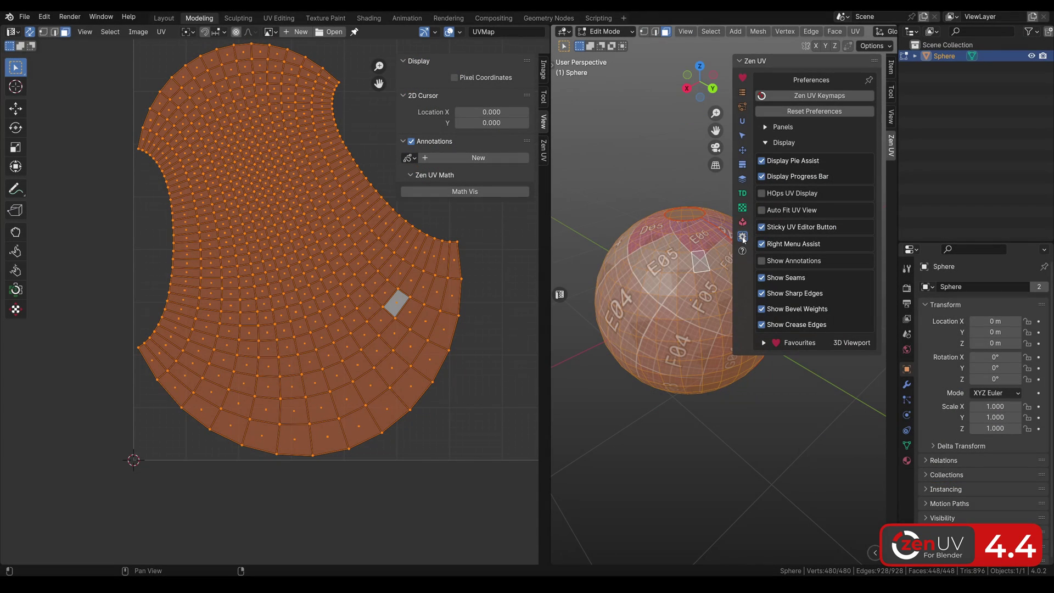
- Enable Show Annotations in the Zen UV display preferences and quadrify the sphere island with the Per Face shape
left_click(763, 262)
left_click(543, 148)
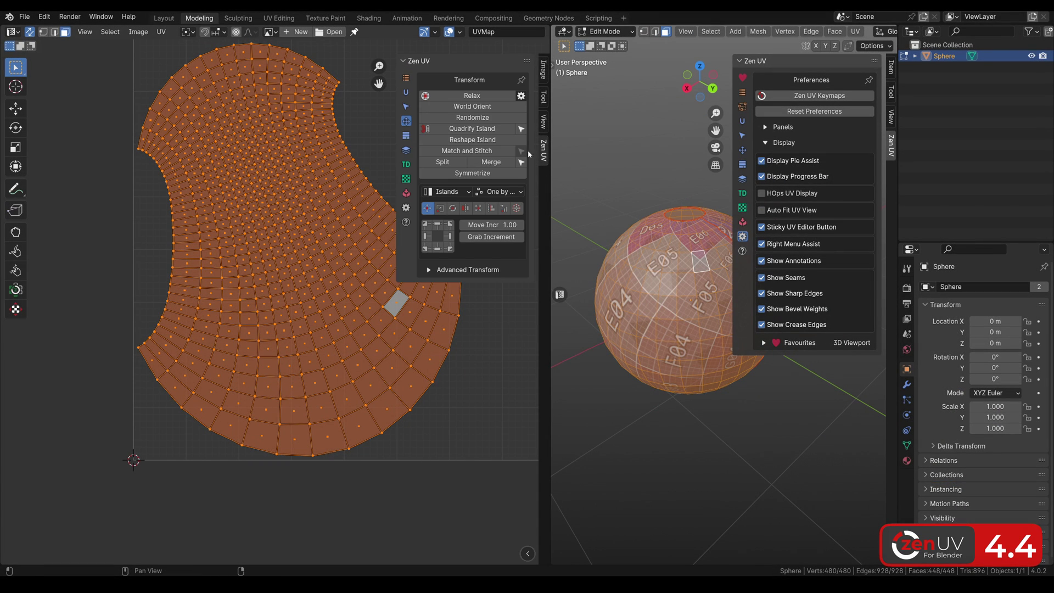
left_click(469, 128)
scroll(295, 204, "up", 6)
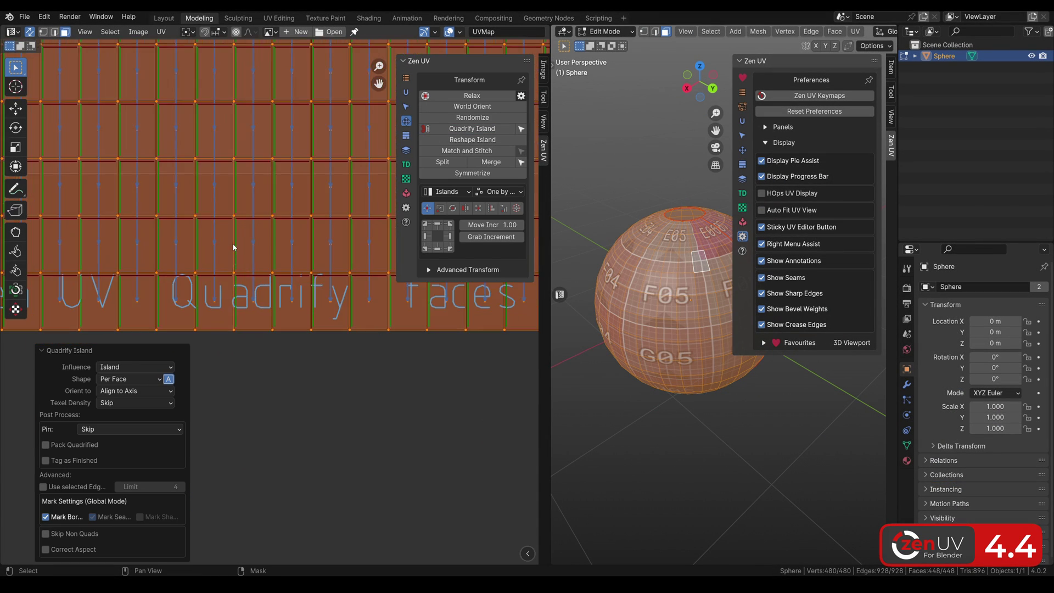
middle_click_drag(295, 204, 261, 316)
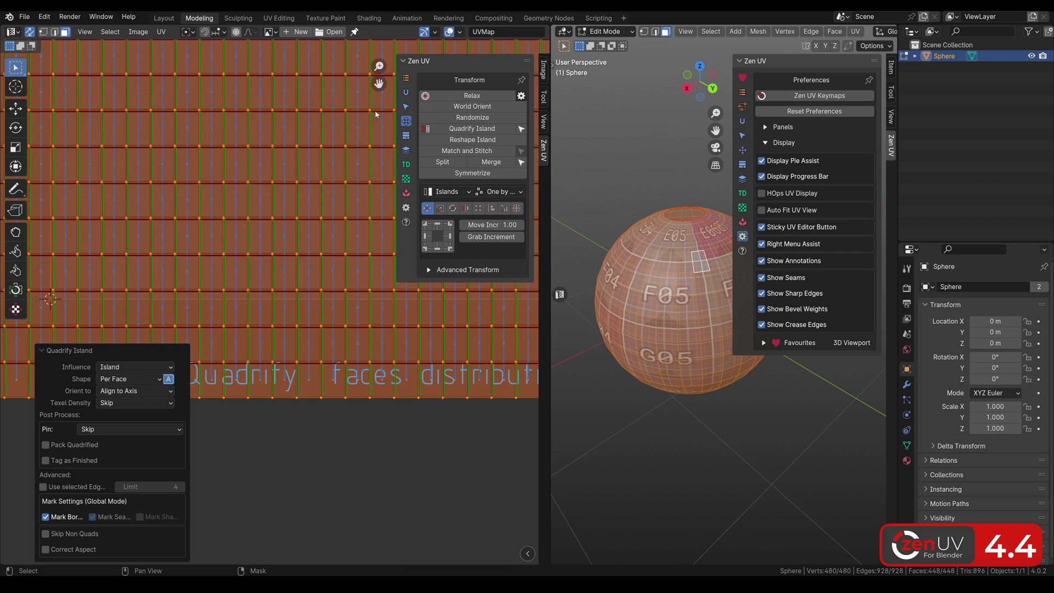
- Hide the Ort2D and Master2D annotation layers and examine the remaining face traversal annotations around the starting face
left_click(544, 122)
left_click(495, 185)
left_click(495, 196)
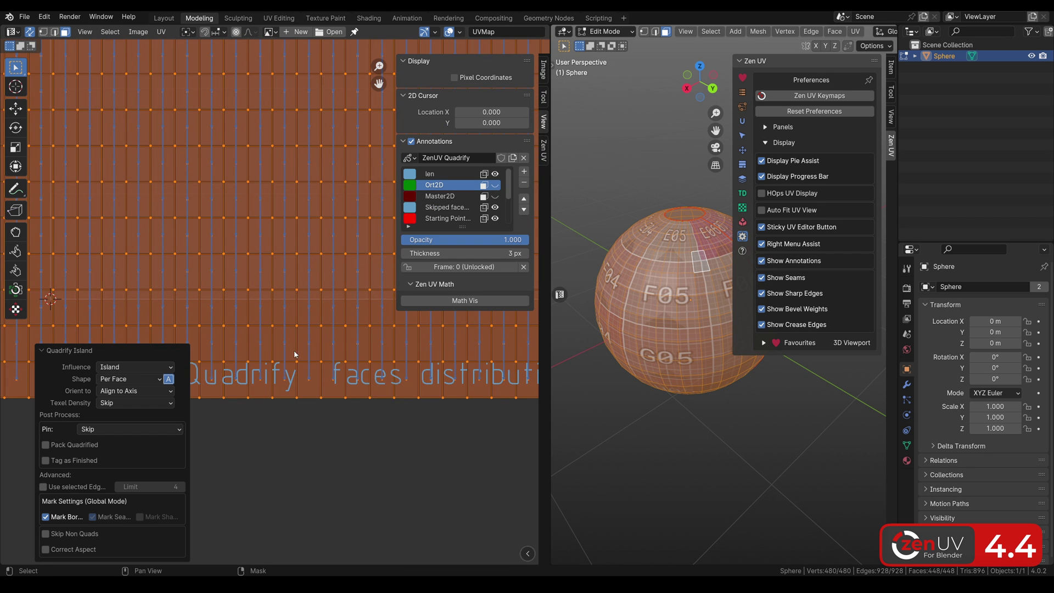
scroll(306, 274, "down", 4)
middle_click_drag(373, 143, 348, 144)
scroll(346, 143, "up", 9)
middle_click_drag(280, 182, 265, 241)
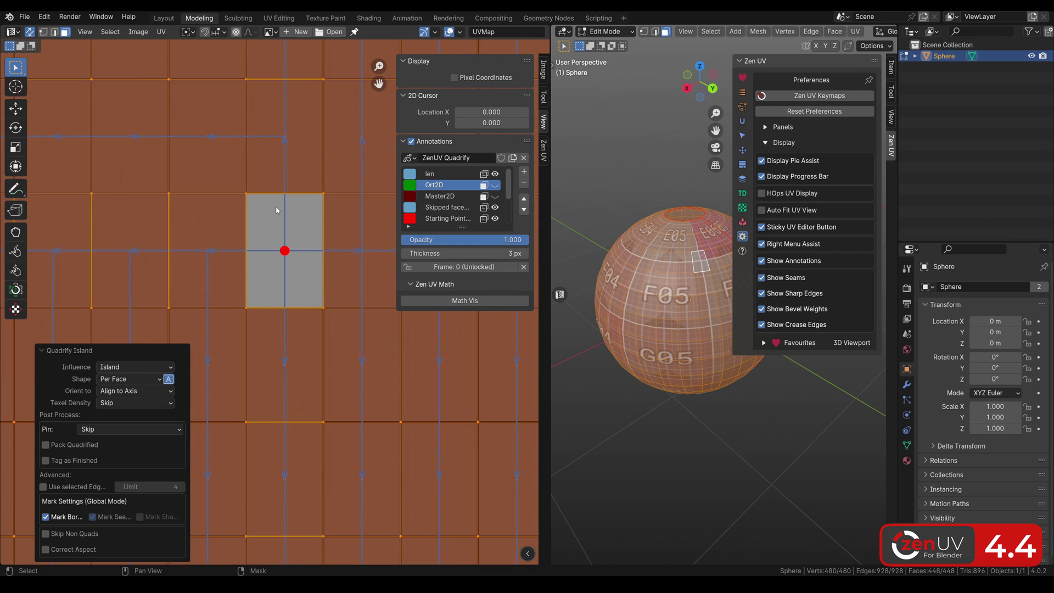
scroll(265, 240, "down", 8)
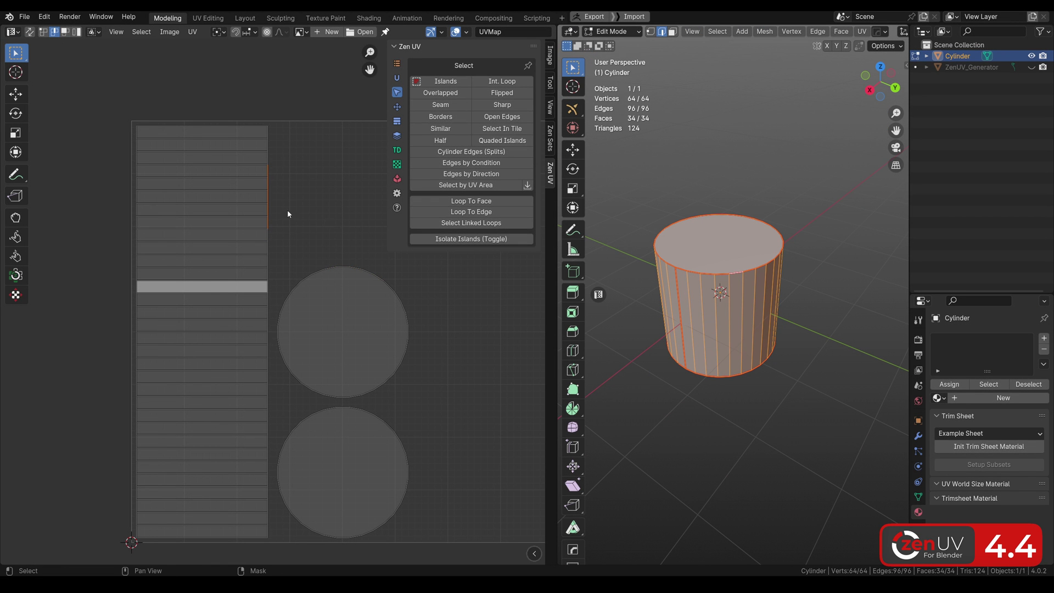
- Attach the upper circle island to the cylinder's side strip at the selected UV edges using Match and Stitch
left_click_drag(262, 190, 295, 211)
scroll(268, 195, "up", 3)
scroll(268, 195, "down", 2)
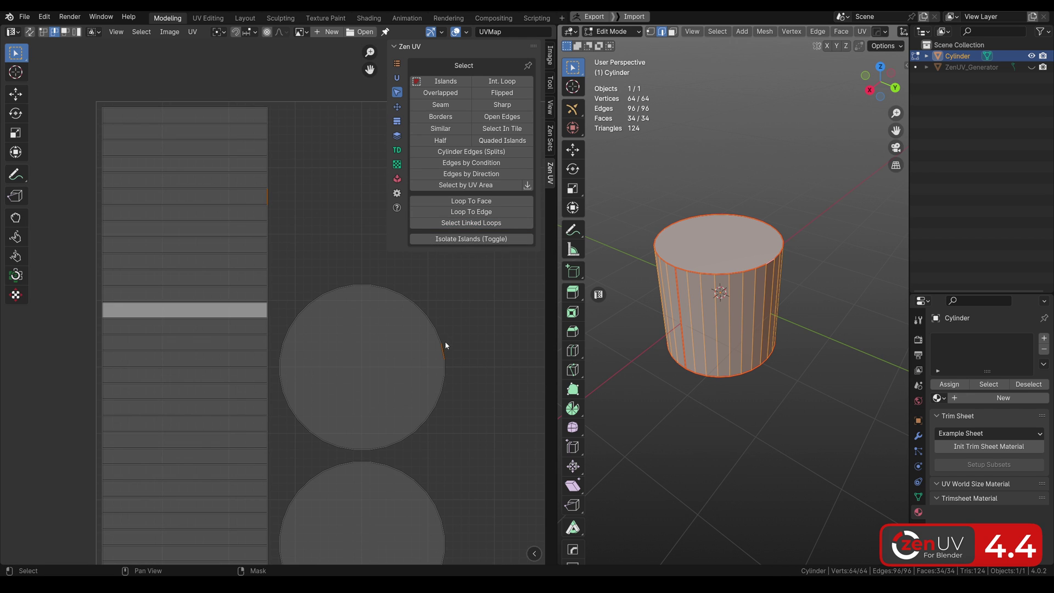
left_click(397, 107)
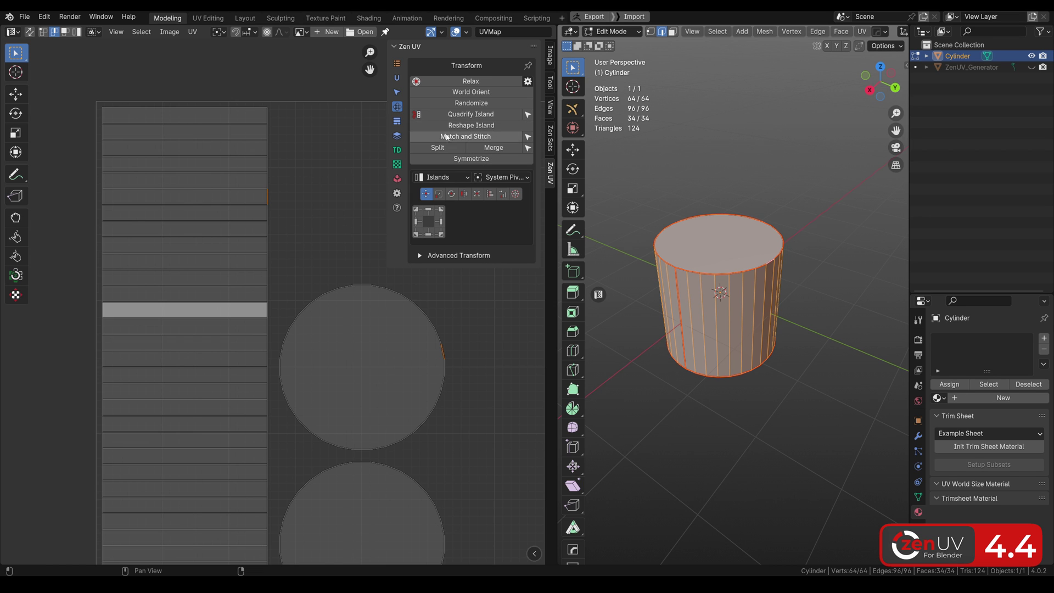
left_click(466, 136)
middle_click_drag(316, 199, 303, 166)
scroll(248, 142, "up", 4)
scroll(248, 137, "down", 5)
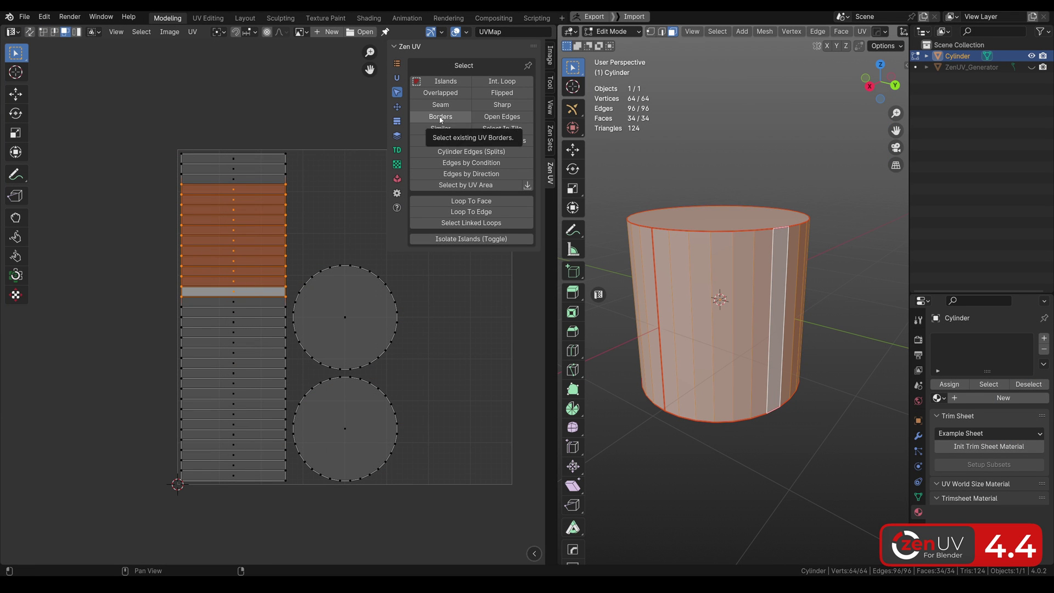
- Select the cylinder's UV borders, setting the mode to By Island and finally to By Faces
left_click(441, 118)
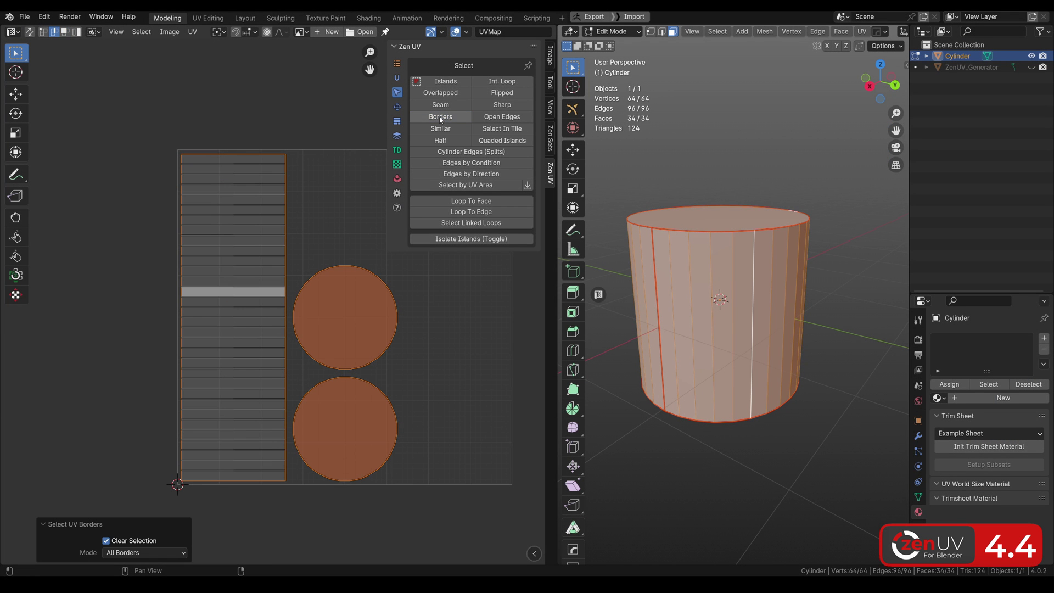
left_click(133, 553)
left_click(129, 517)
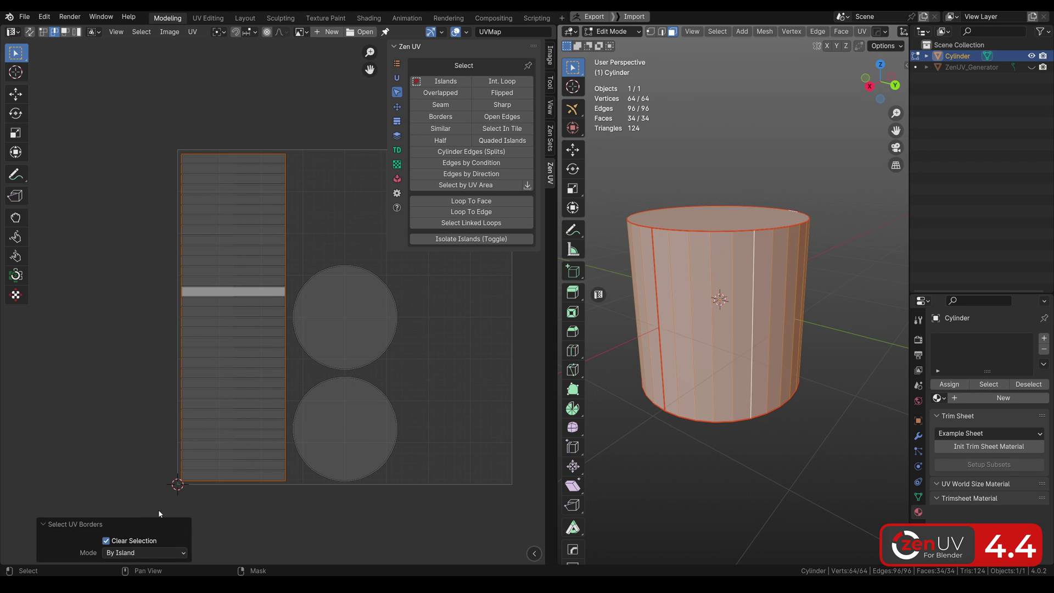
left_click(146, 553)
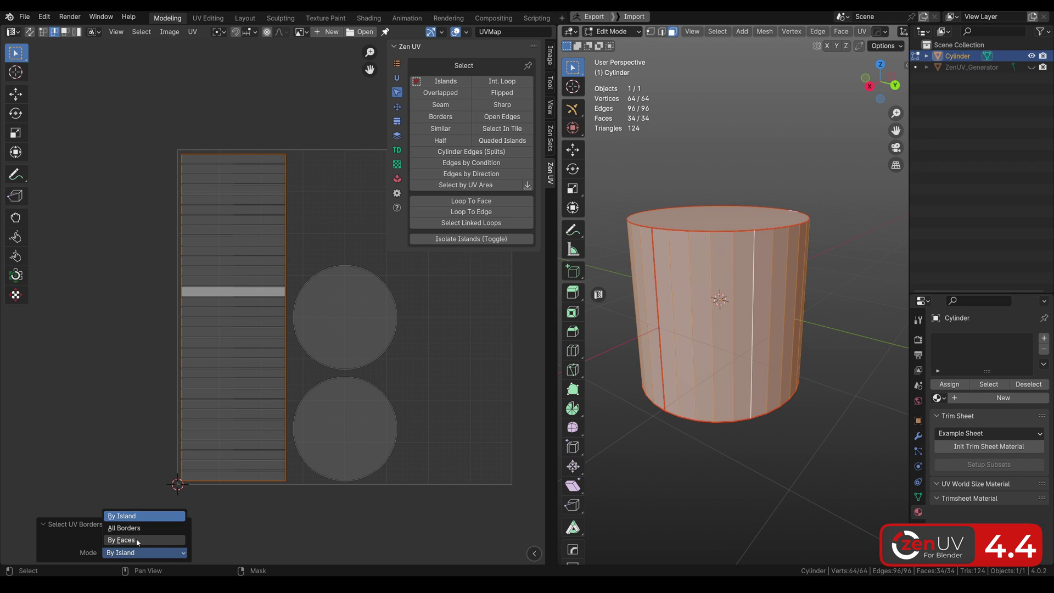
left_click(137, 540)
scroll(267, 206, "up", 4)
scroll(268, 206, "down", 4)
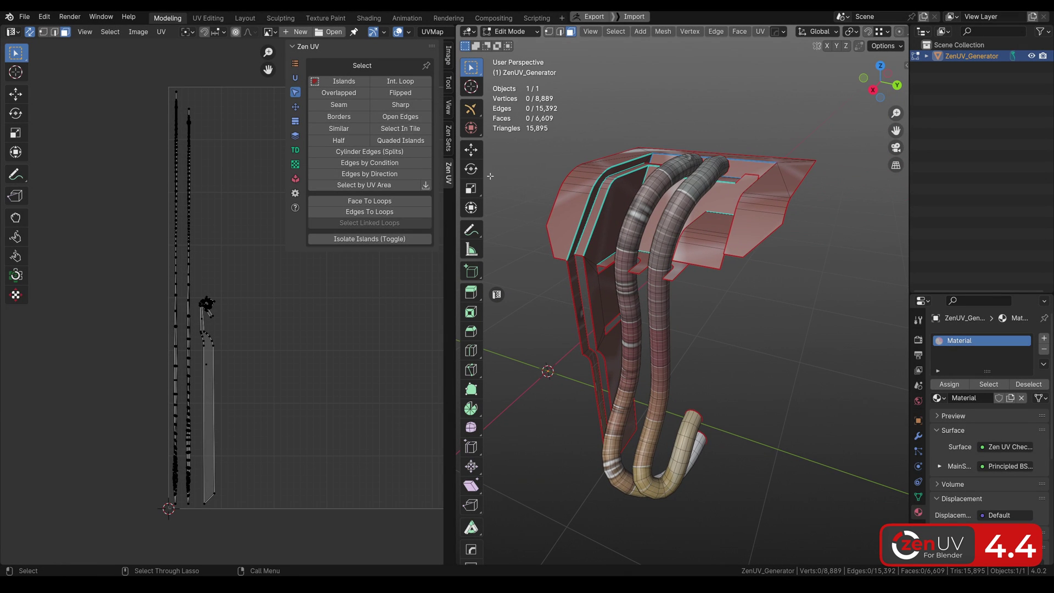
- Select all quaded islands of the model and quadrify both hoses with the Per Face shape
left_click(400, 140)
middle_click_drag(738, 307, 755, 311)
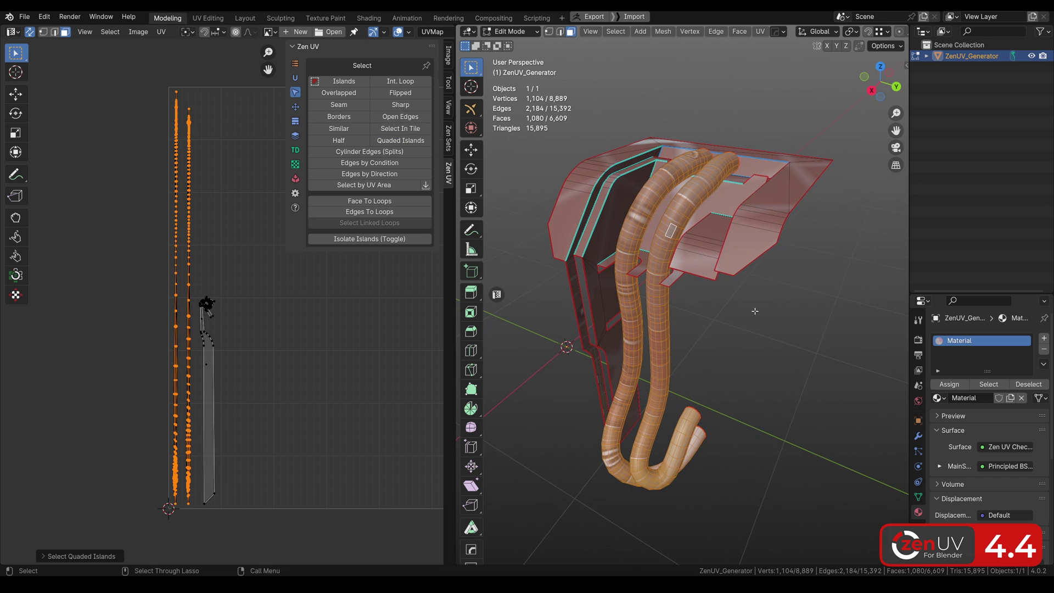
key("alt+q")
left_click(666, 349)
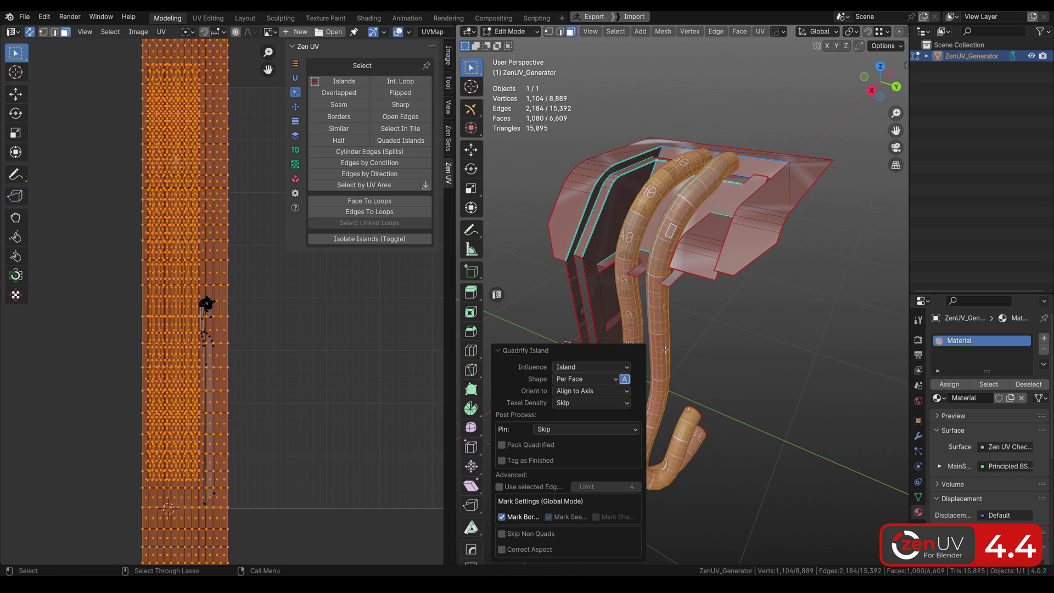
left_click(739, 335)
middle_click_drag(739, 335, 711, 341)
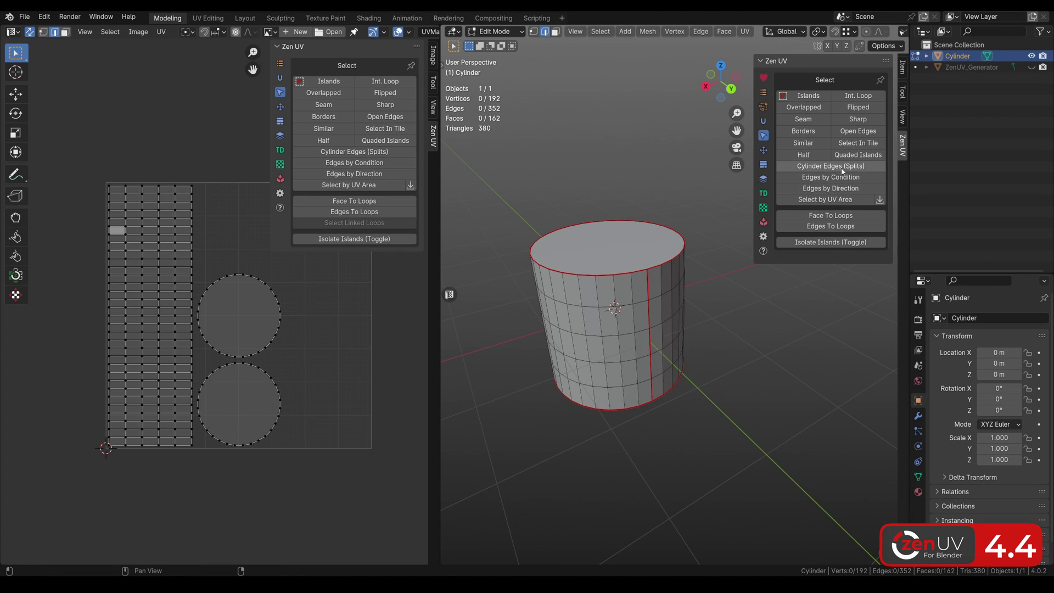
- Select the cylinder's split edges with Cylinder Edges (Splits), test-move them and cancel the move
left_click(842, 171)
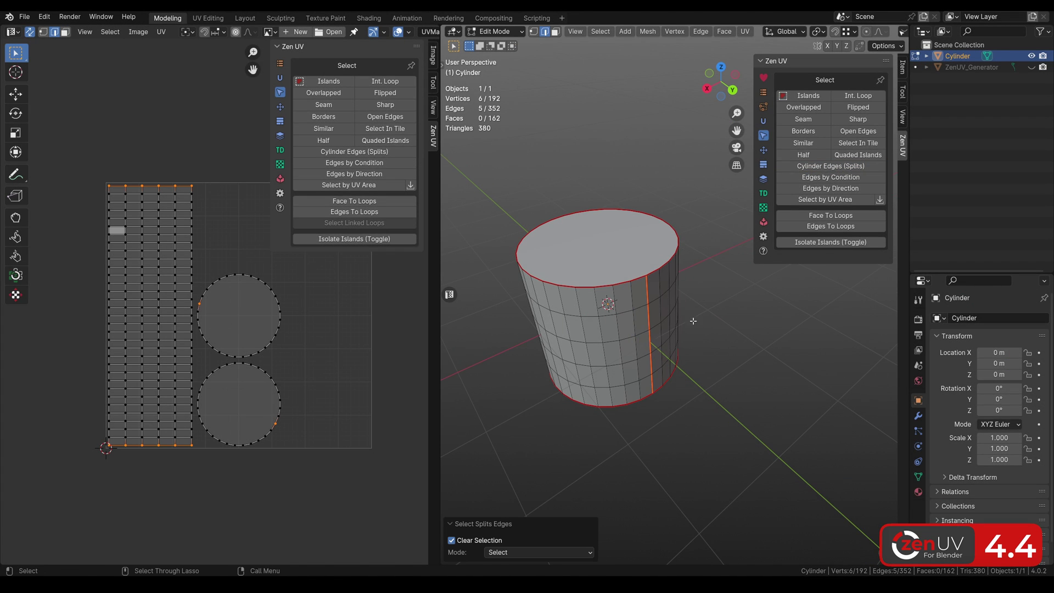
key("g")
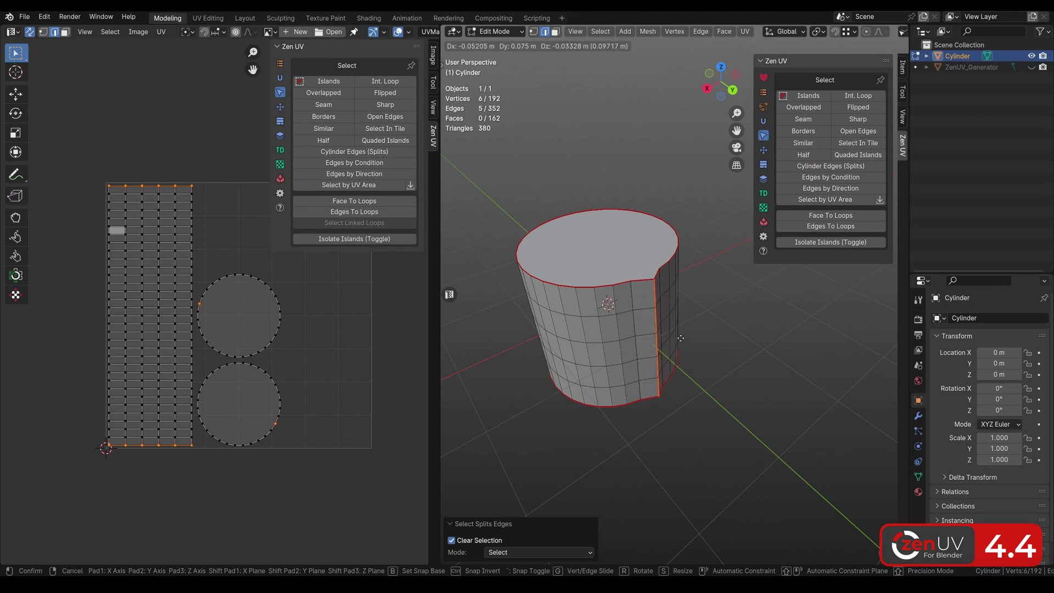
key("Escape")
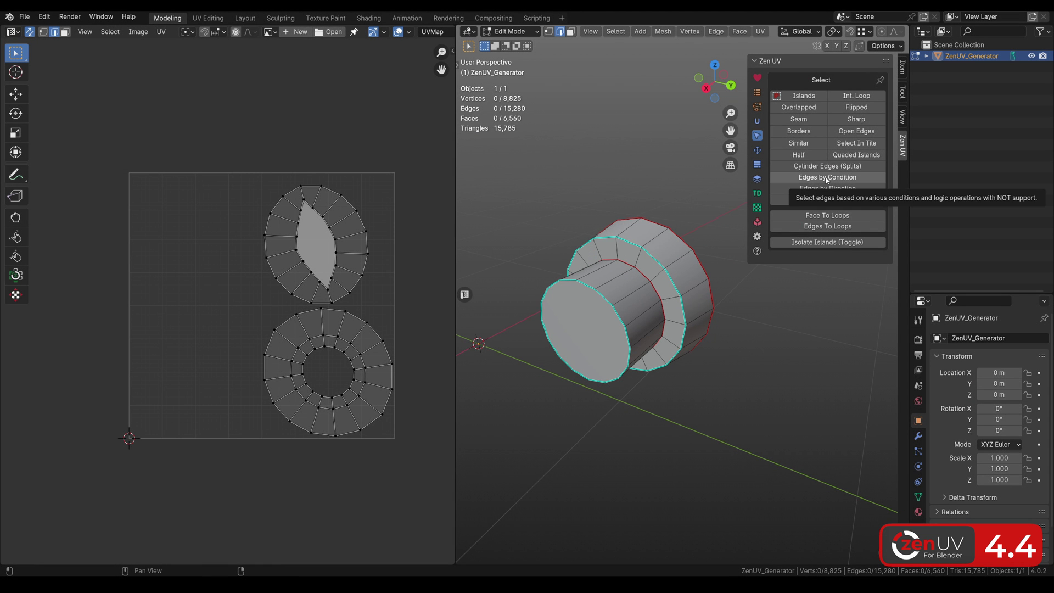
- Select edges by condition as Sharp AND Not Seam, and unwrap the whole mesh along them with Zen Unwrap
left_click(827, 177)
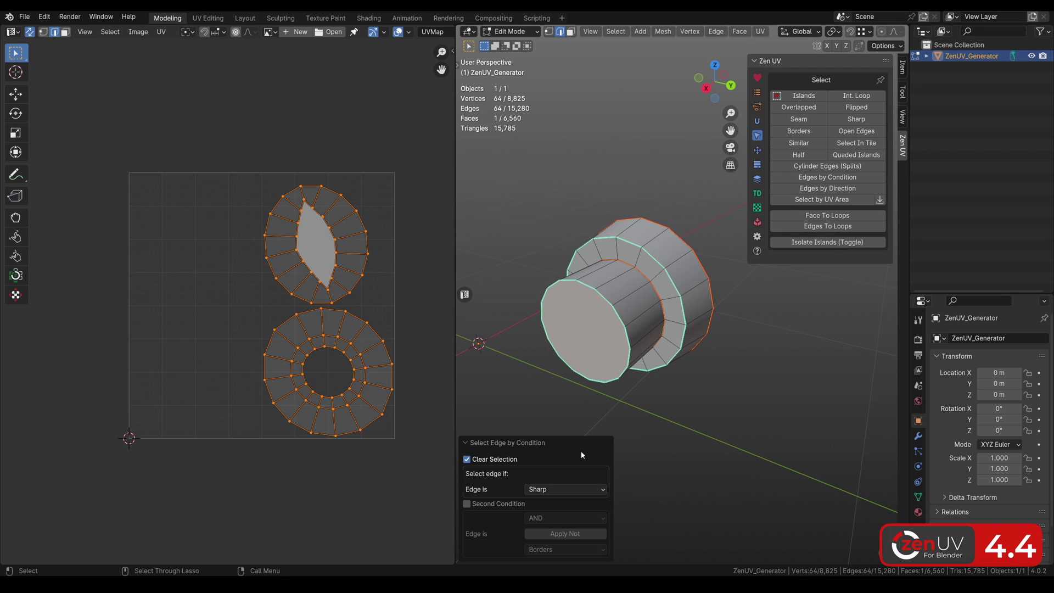
left_click(467, 503)
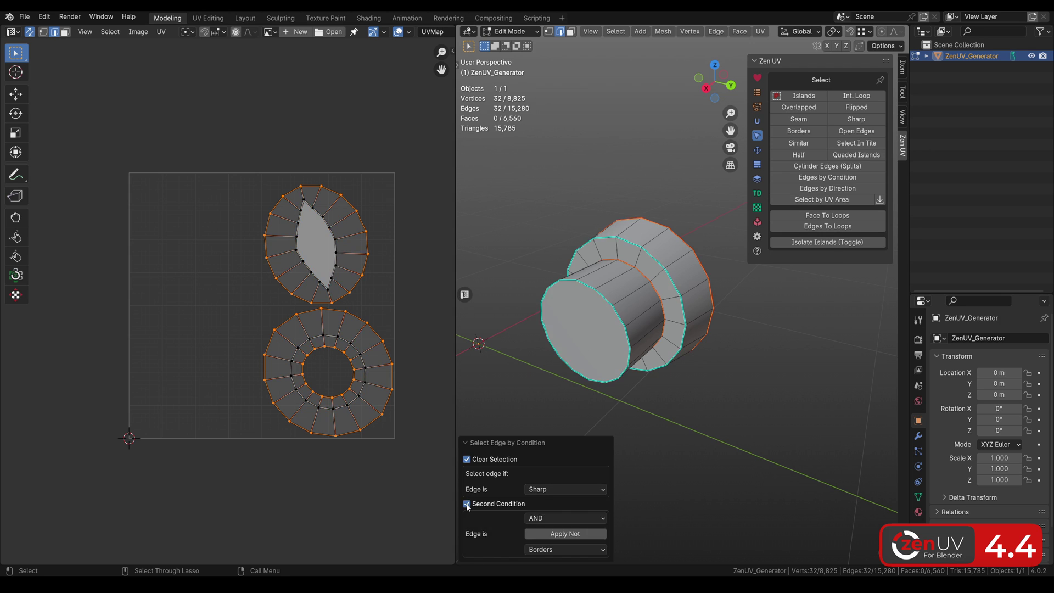
left_click(543, 519)
left_click(565, 534)
left_click(568, 549)
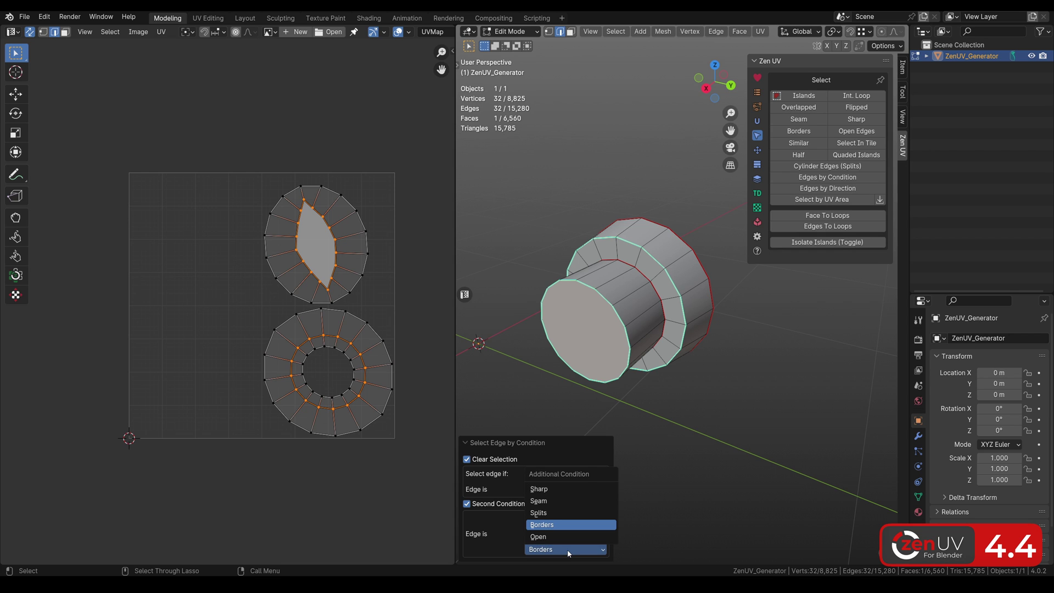
left_click(551, 500)
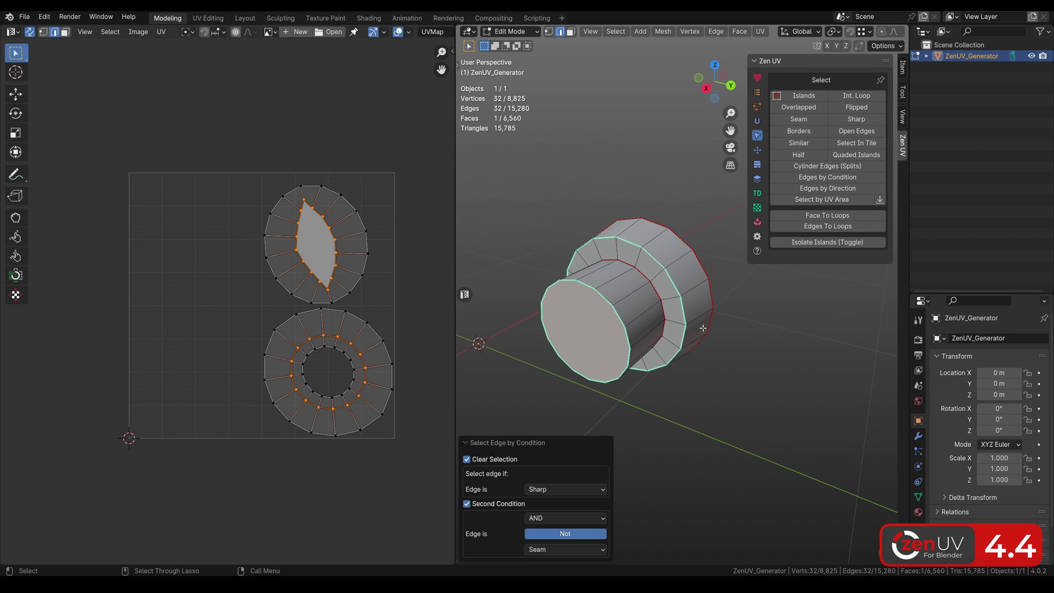
key("alt+e")
left_click(704, 385)
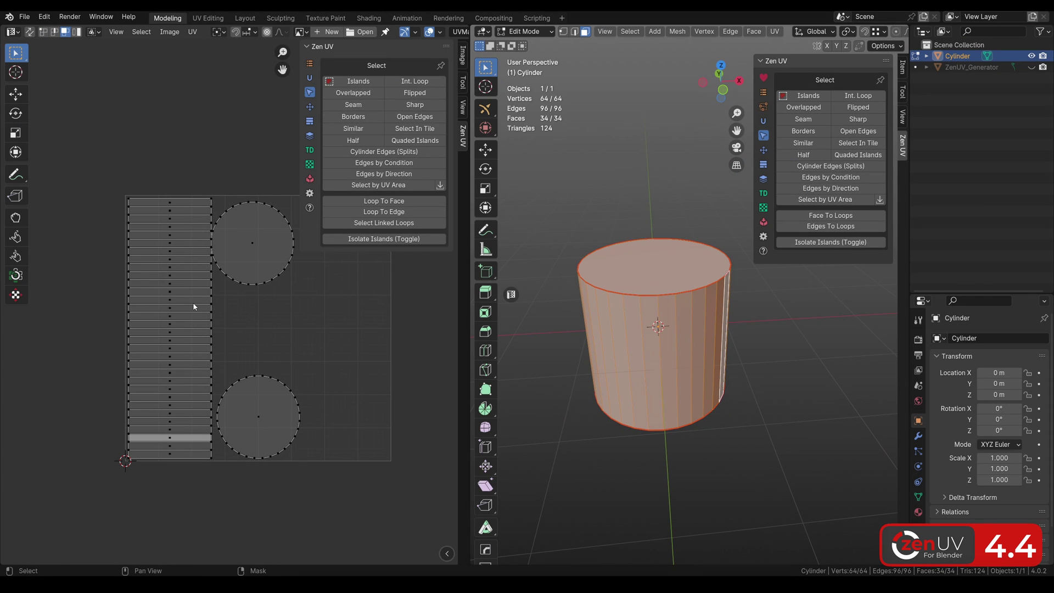
- Select a block of UV faces on the cylinder's side strip, convert it with Loop To Face, and clear the mesh selection
left_click(191, 324)
left_click_drag(191, 322, 151, 229)
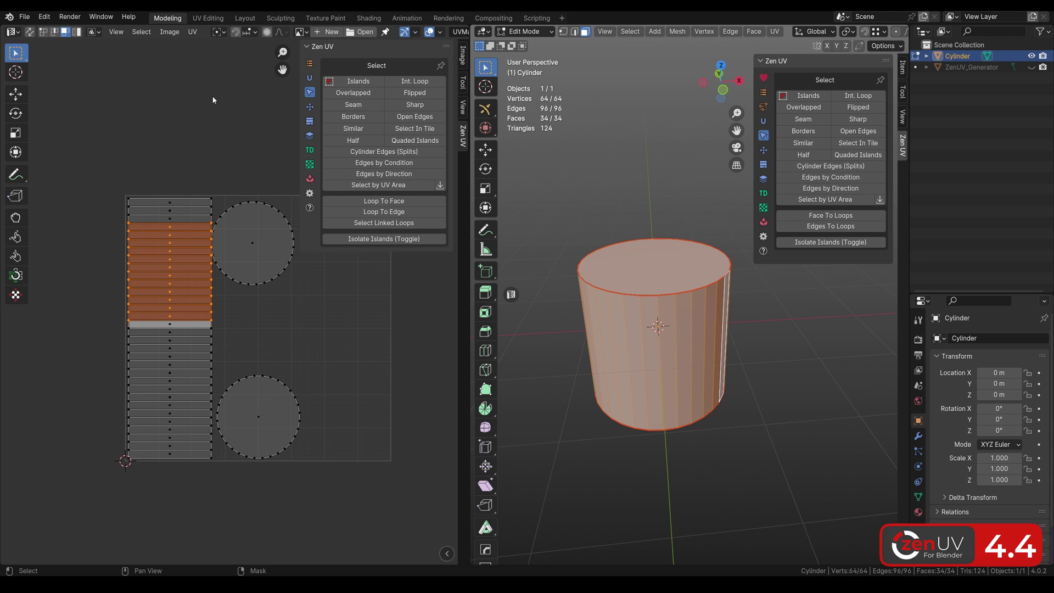
left_click(371, 202)
middle_click_drag(733, 338, 670, 363)
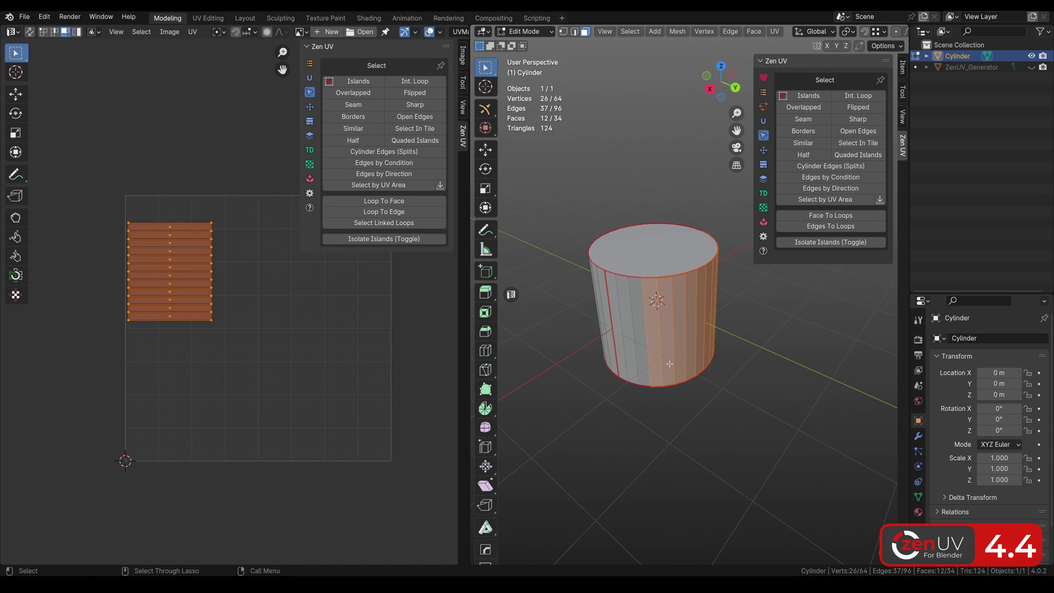
left_click(665, 417)
left_click_drag(626, 306, 647, 301, "alt")
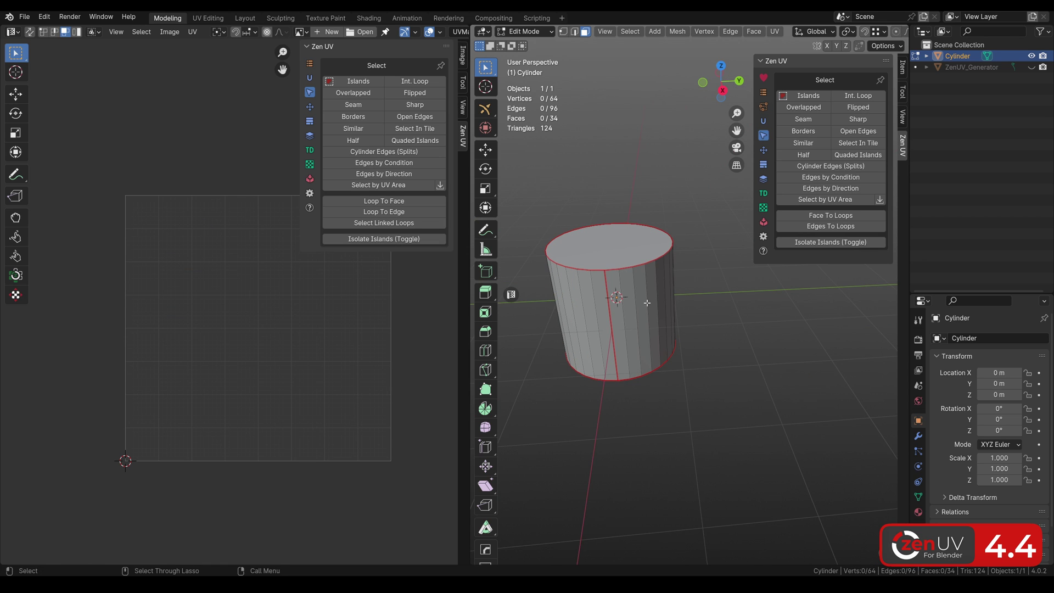
- Select a few adjacent side faces around the cylinder's seam and convert the selection with Face To Loops
middle_click_drag(647, 302, 583, 308)
left_click_drag(715, 309, 693, 311, "alt")
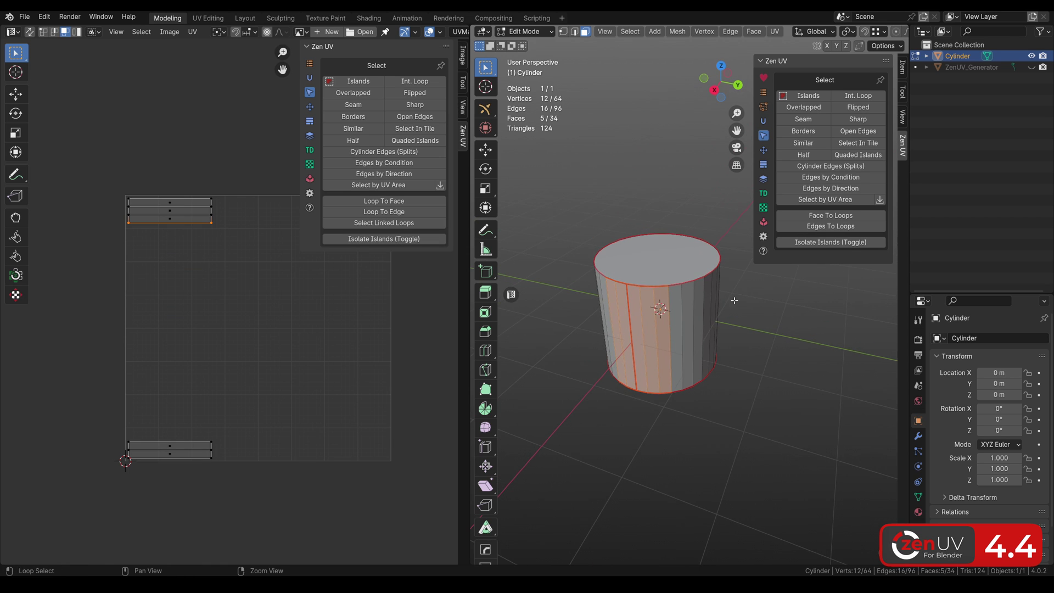
left_click(837, 216)
left_click(570, 311)
key("a")
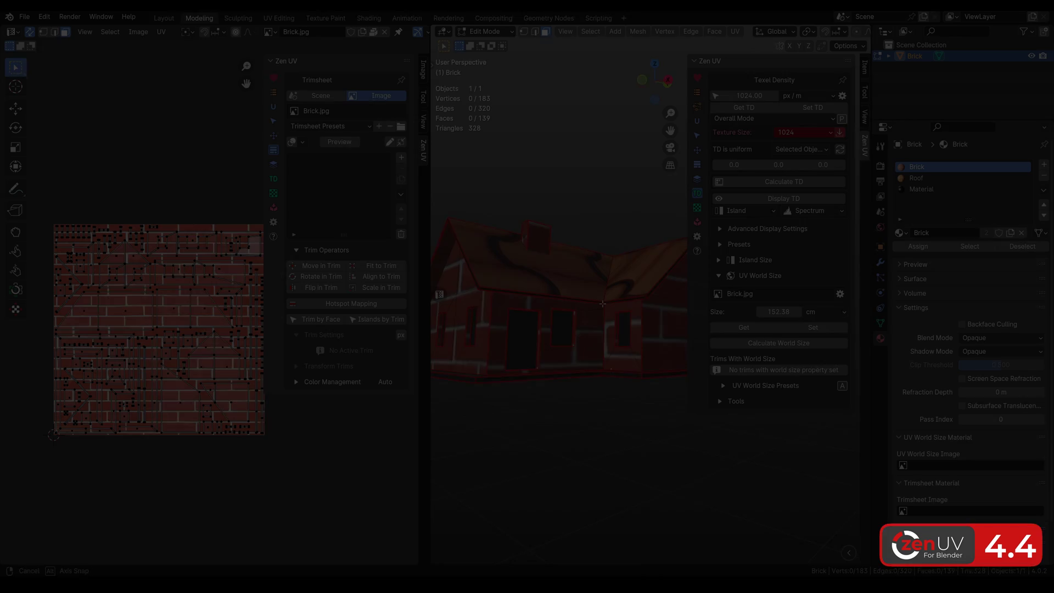
- Draw a trim about 0.16 wide and 0.05 high around a single brick of the Brick.jpg texture, and name it Brick
middle_click_drag(631, 350, 607, 352)
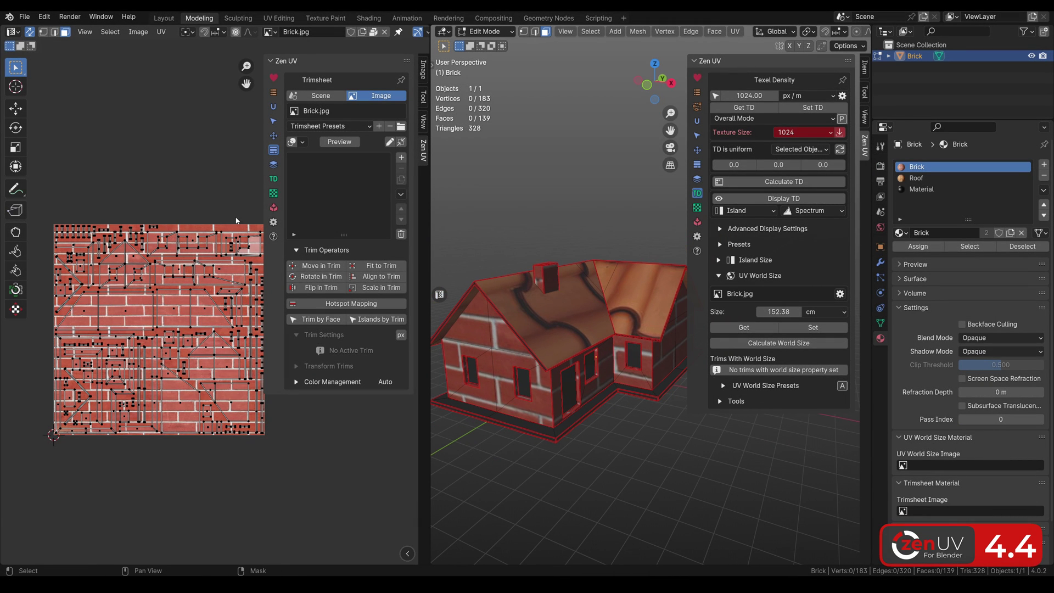
scroll(229, 261, "up", 3)
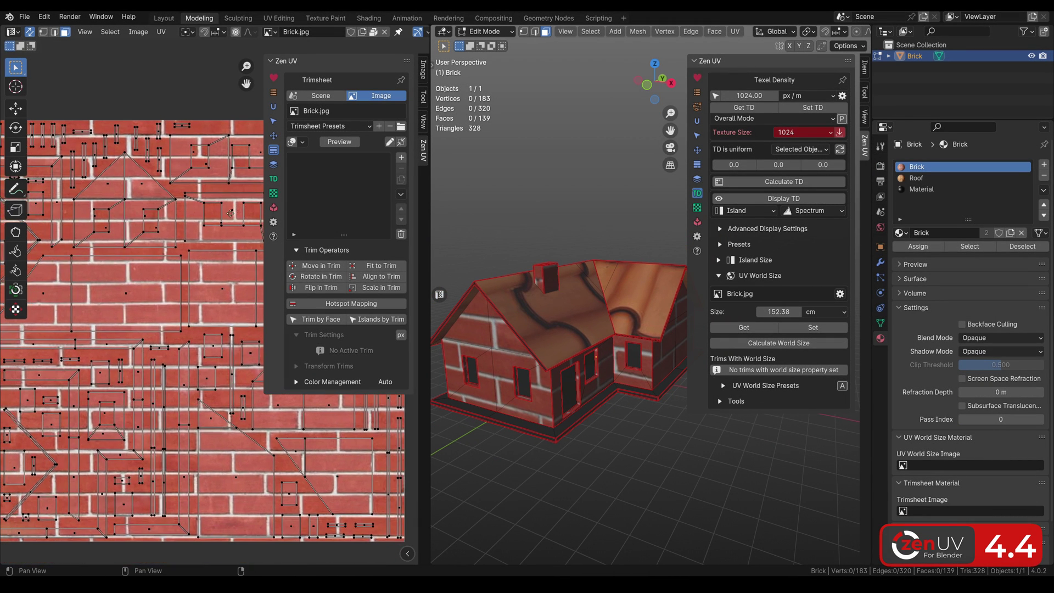
scroll(213, 222, "down", 1)
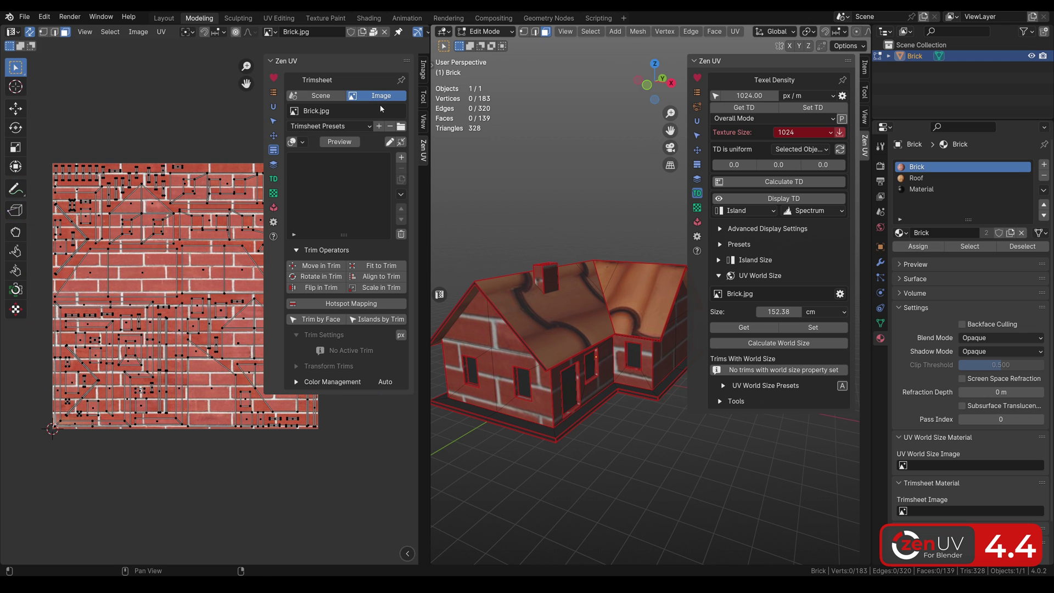
left_click(389, 142)
scroll(204, 207, "up", 5)
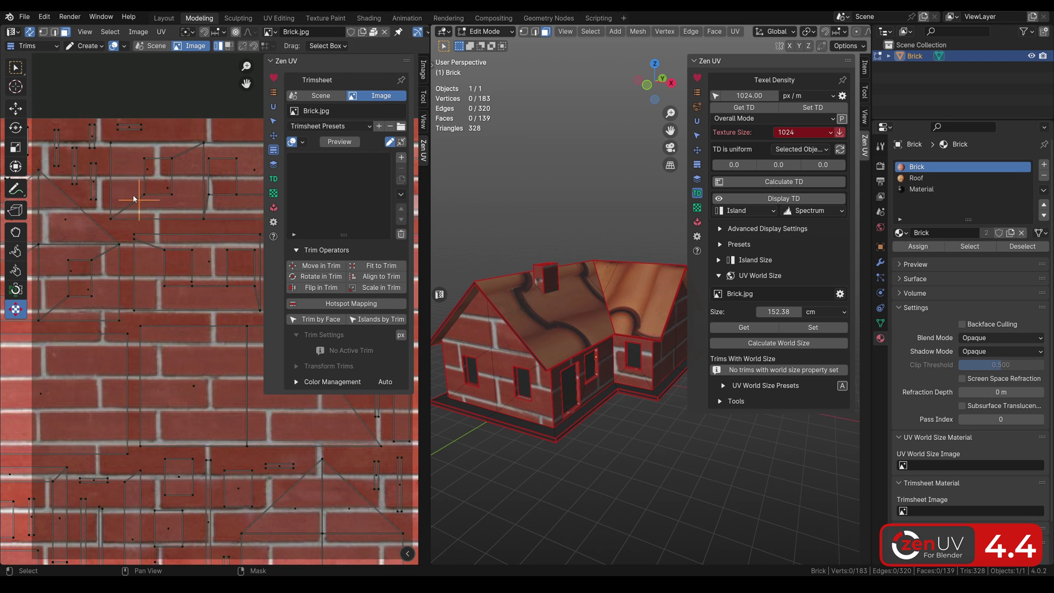
left_click_drag(100, 178, 210, 214)
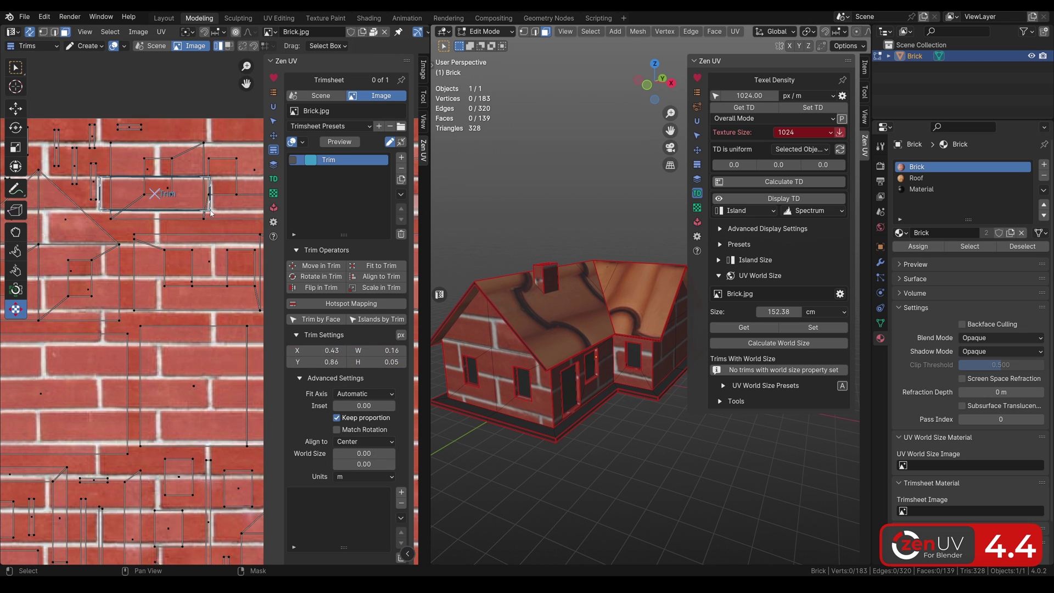
double_click(333, 161)
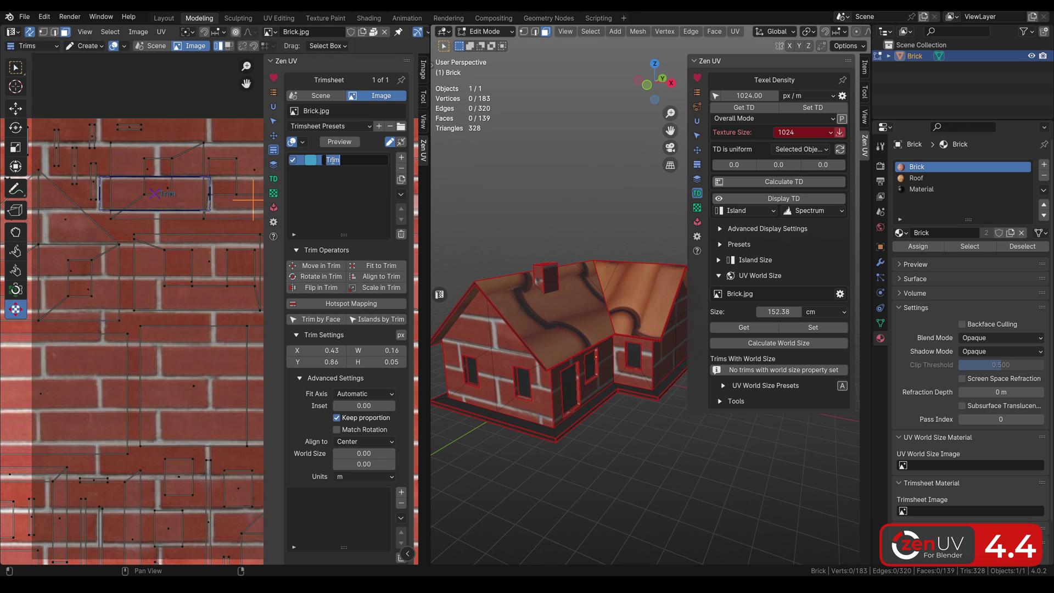
type("Brick")
key("Return")
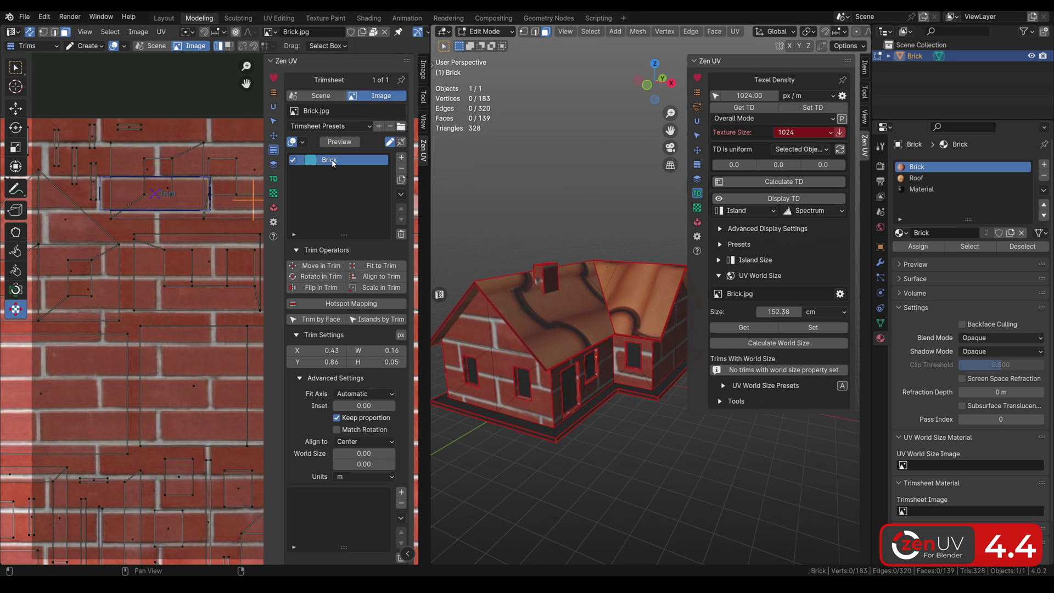
- Set the Brick trim's units to cm and its world size to 25 by 12
left_click(363, 476)
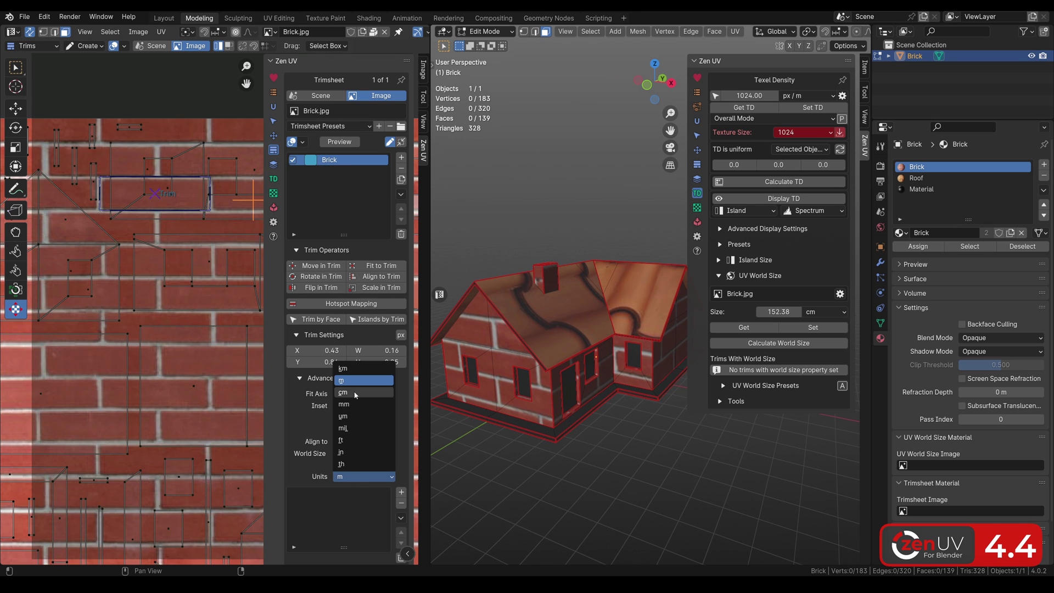
left_click(355, 393)
left_click(363, 453)
type("25")
left_click(363, 463)
type("12")
key("Return")
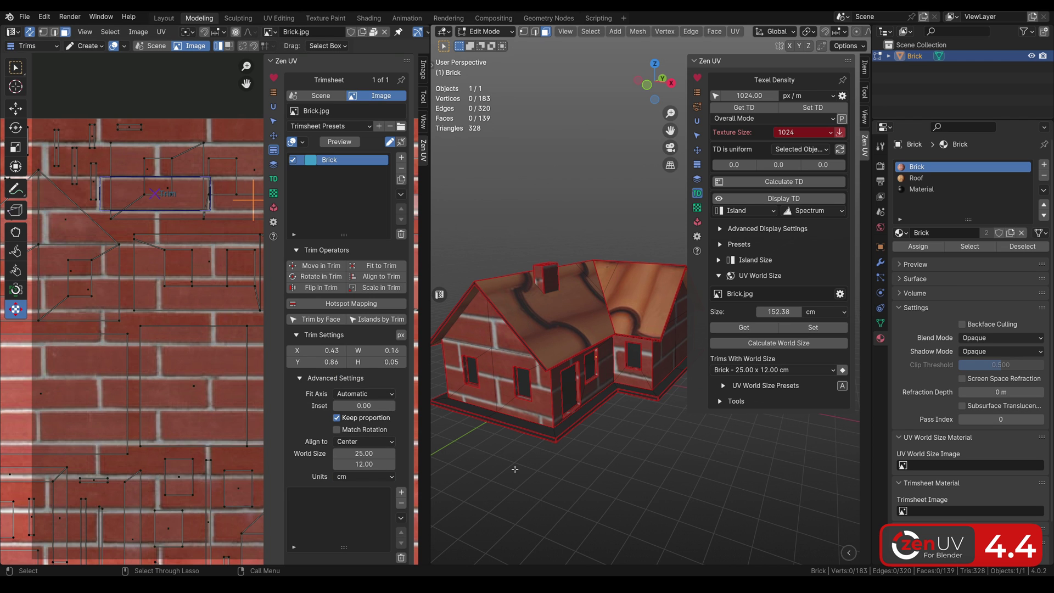
- Select all faces using the Brick material, set their UV world size from the Brick trim, and clear the selection
left_click(969, 246)
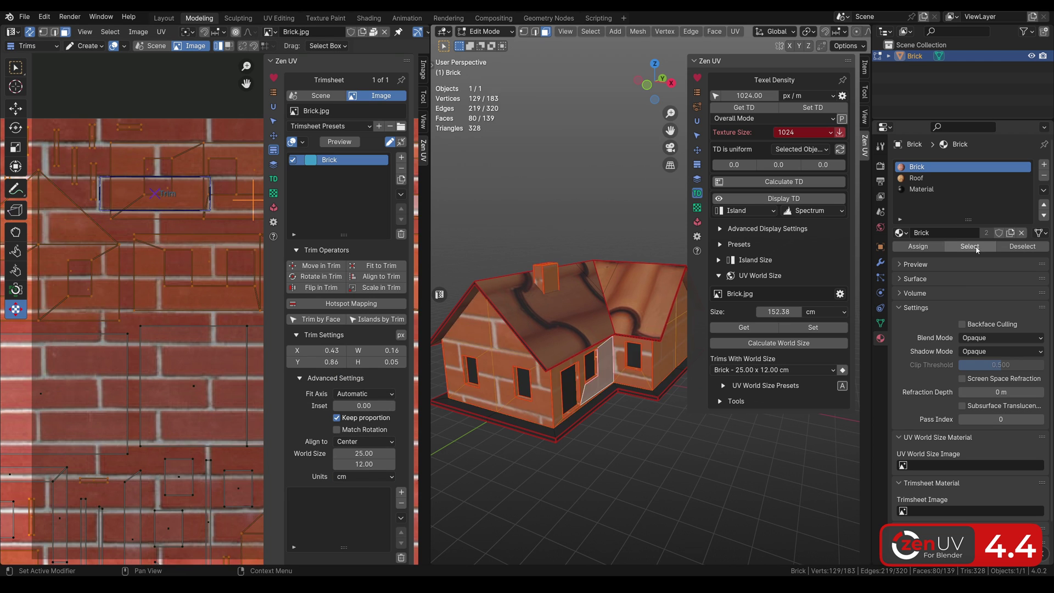
scroll(591, 350, "up", 2)
scroll(591, 351, "up", 3)
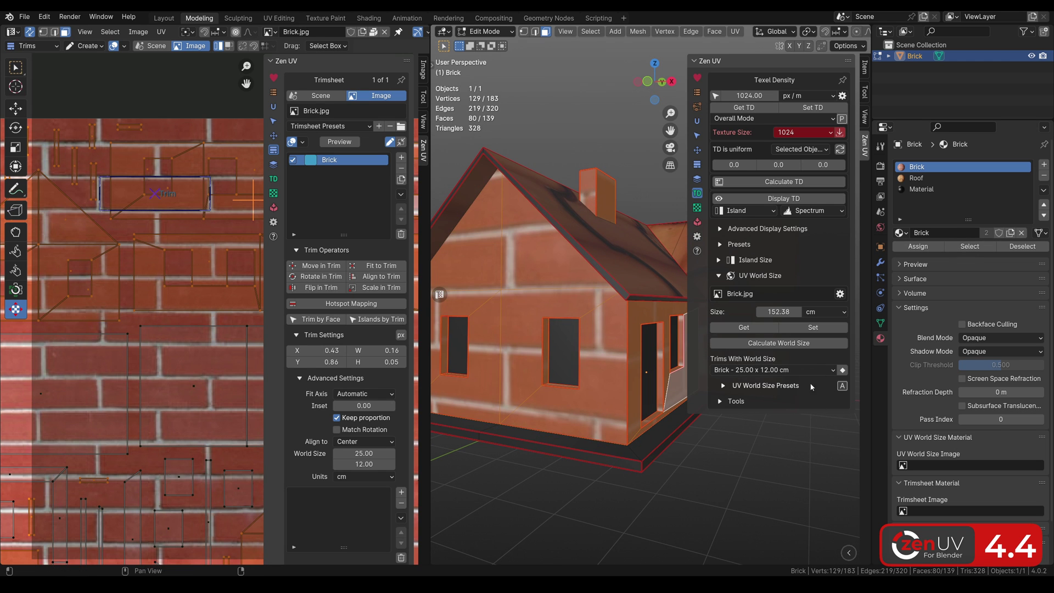
left_click(842, 370)
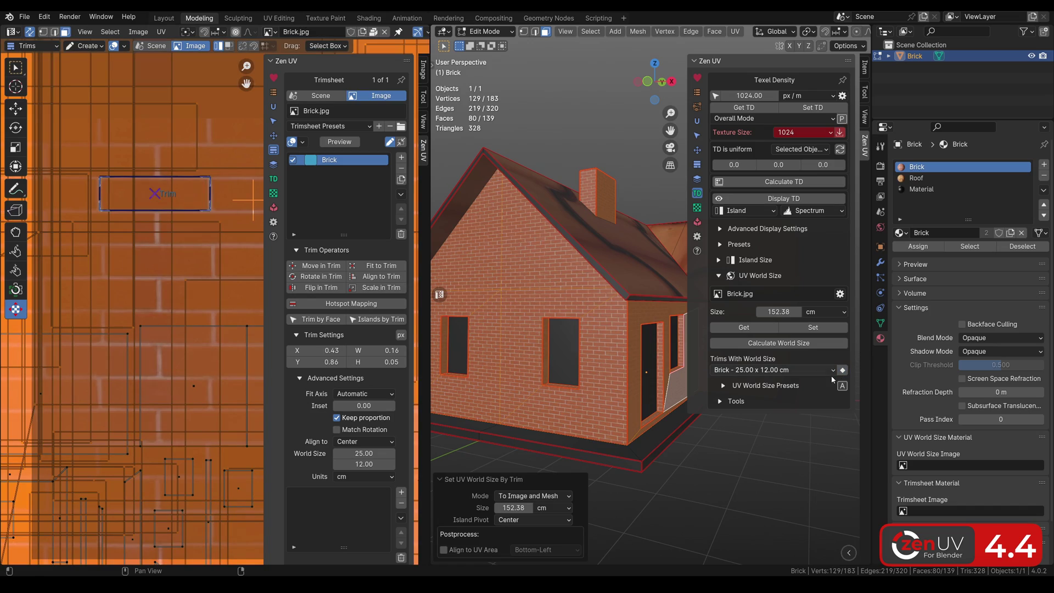
left_click(747, 449)
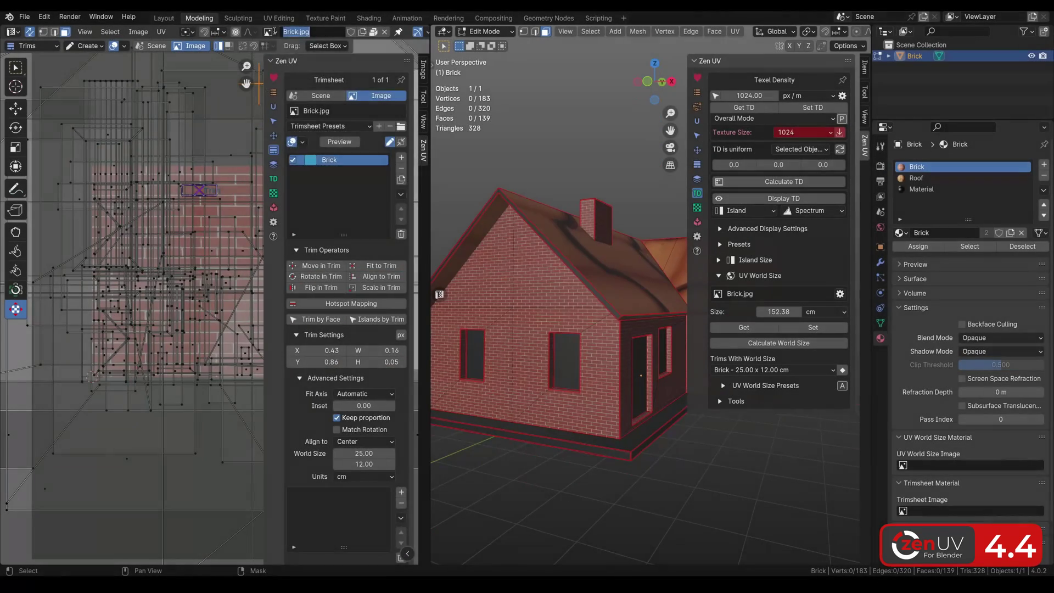
- Show Roof.jpg in the UV editor, draw a trim about 0.16 by 0.23 around one roof tile, and name it Roof
left_click(272, 31)
left_click(351, 125)
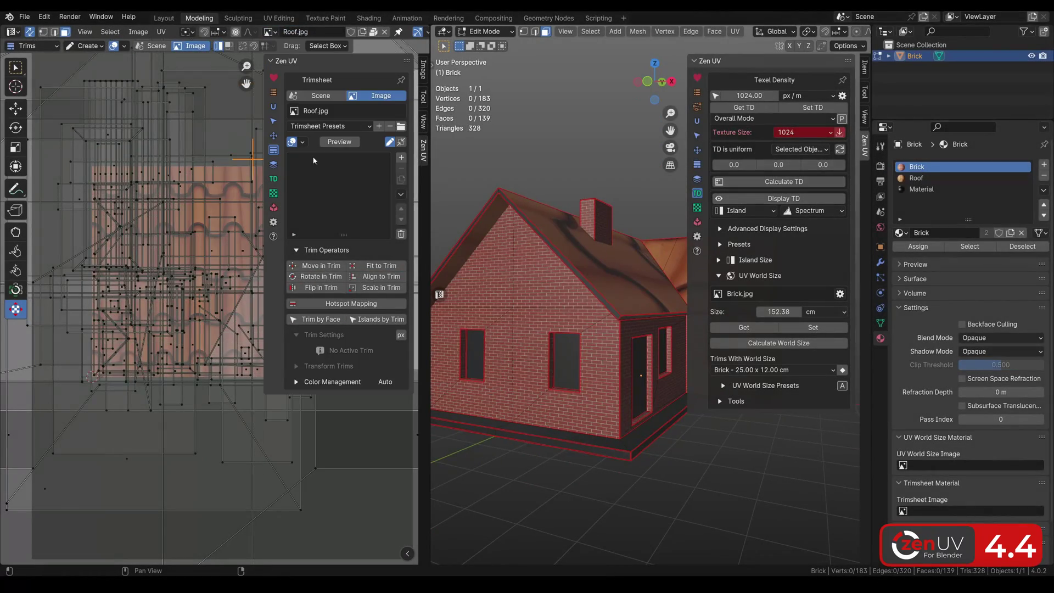
scroll(219, 186, "up", 4)
middle_click_drag(197, 194, 180, 231)
scroll(180, 231, "up", 3)
left_click_drag(71, 176, 205, 373)
type("Roof")
key("Return")
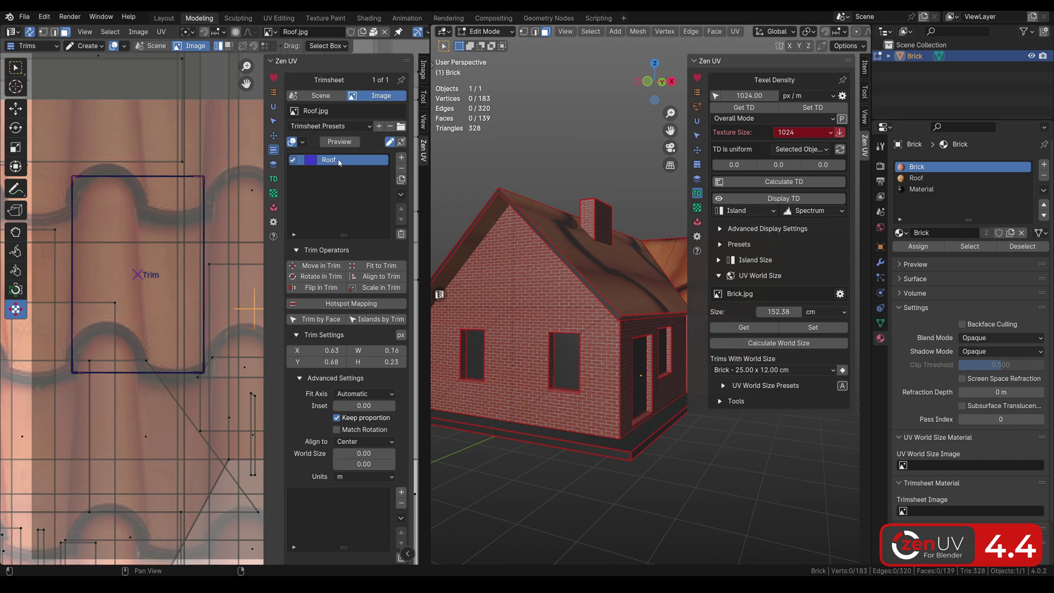
- Set the Roof trim's units to cm and its world size to 20 by 25
left_click(363, 477)
left_click(362, 393)
left_click(365, 453)
type("20")
left_click(363, 464)
key("Return")
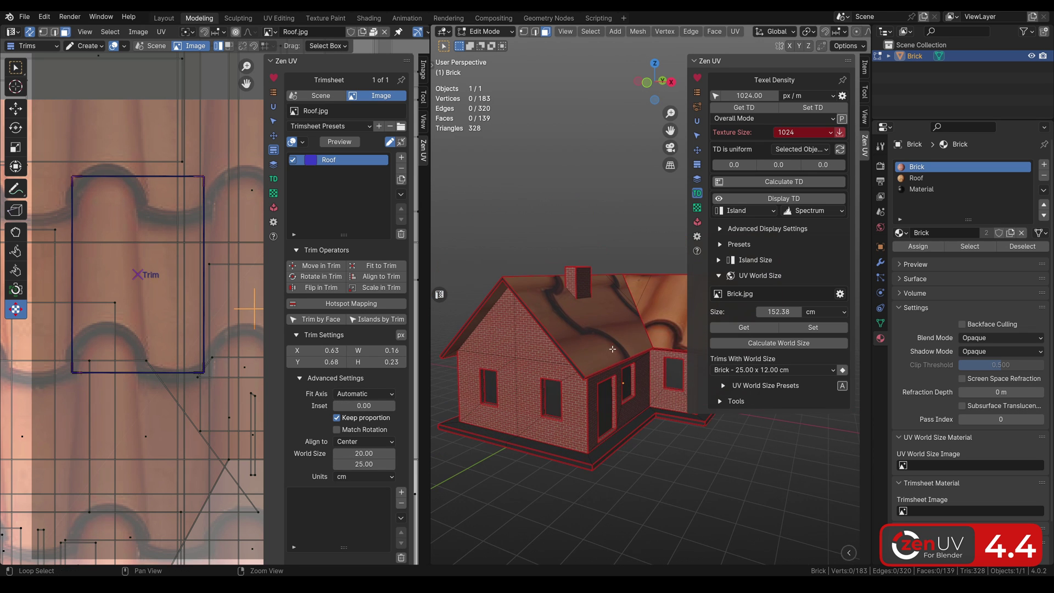
- Select all faces using the Roof material and set their UV world size from the Roof trim
left_click(933, 178)
left_click(967, 246)
middle_click_drag(620, 297, 569, 379)
left_click(774, 370)
left_click(771, 382)
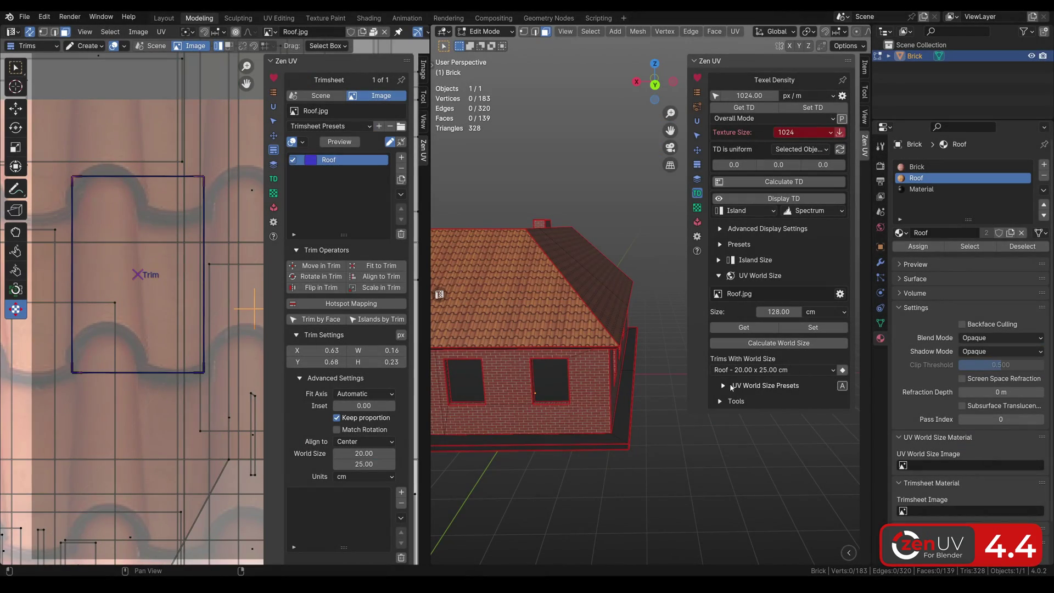
- Expand the UV World Size Presets and add three preset items to the list
left_click(723, 386)
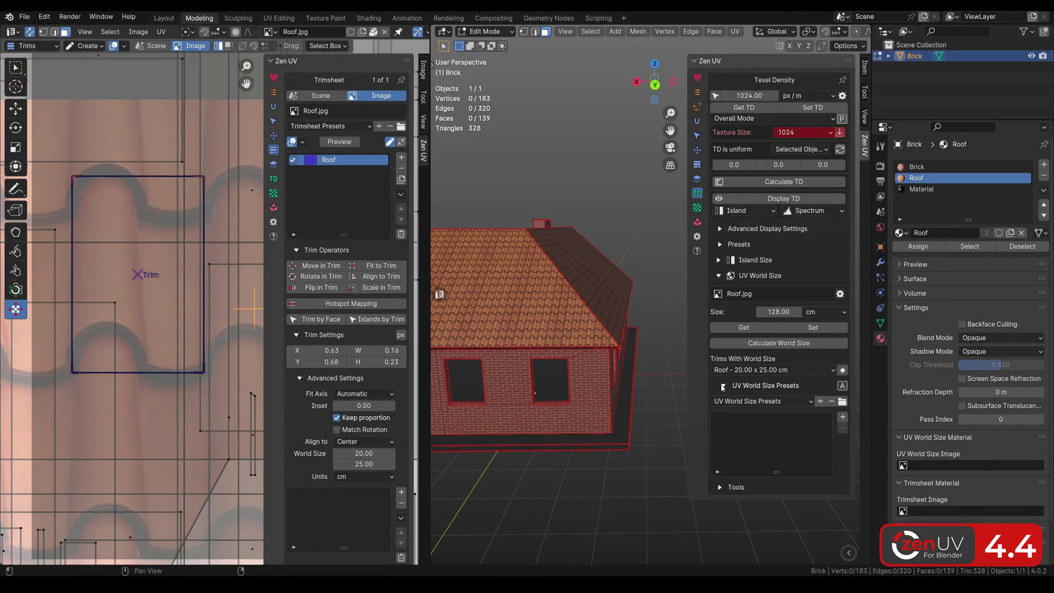
left_click(843, 416)
left_click(843, 416)
left_click(842, 417)
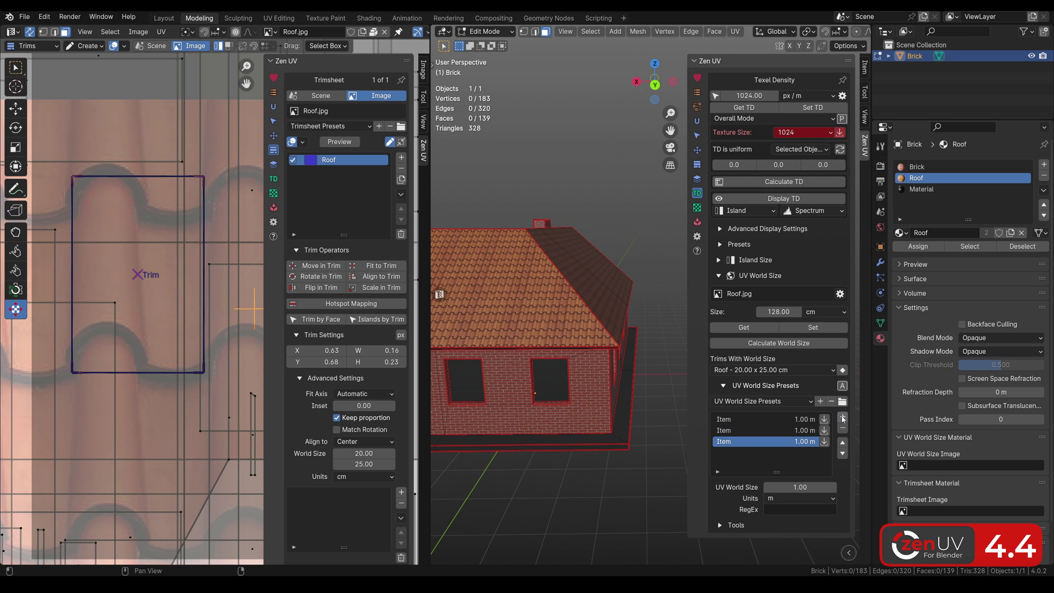